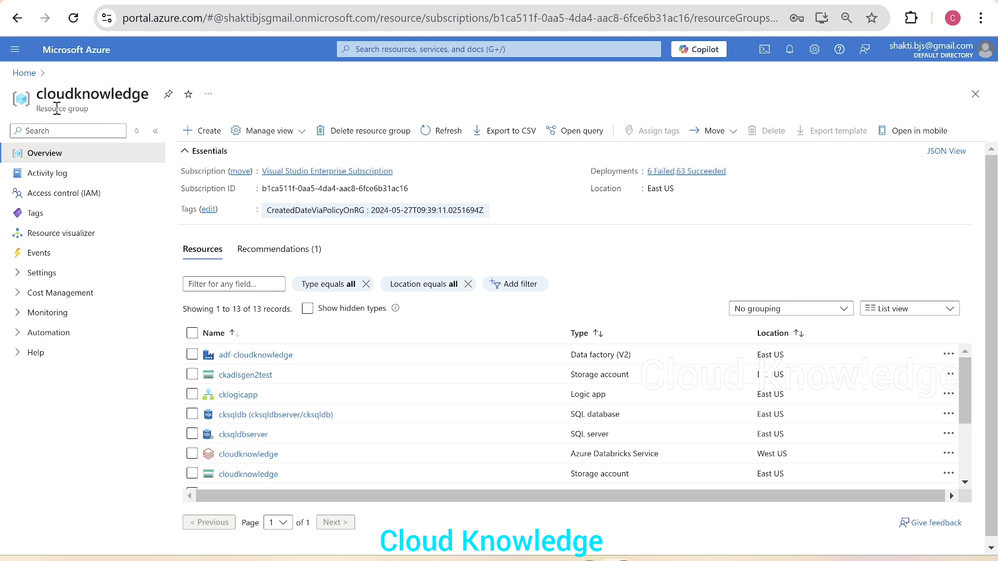
Start creating a resource in the cloudknowledge resource group, search the Marketplace for "azure sql database" and open the SQL Database creation form
drag(36, 94, 162, 98)
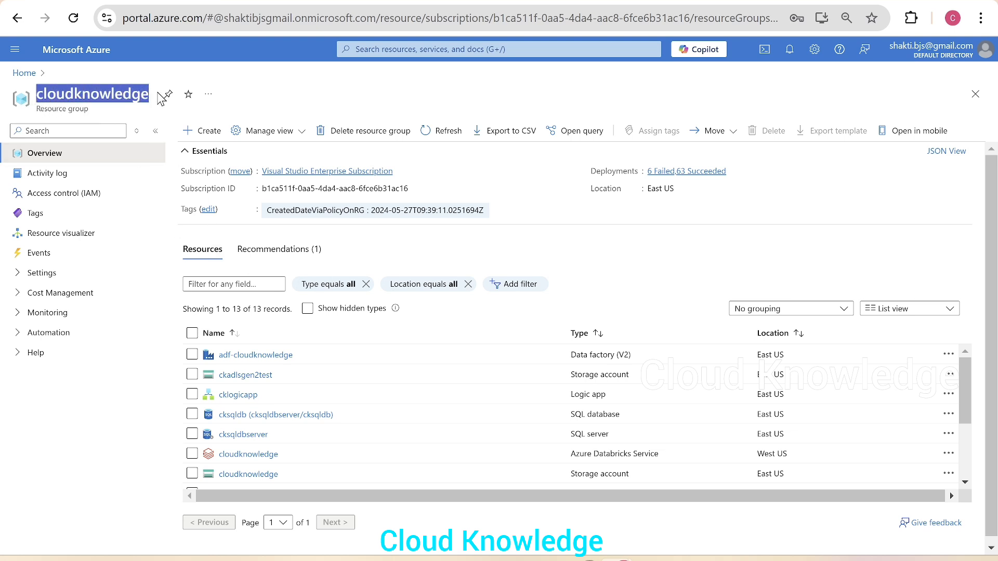
click(210, 133)
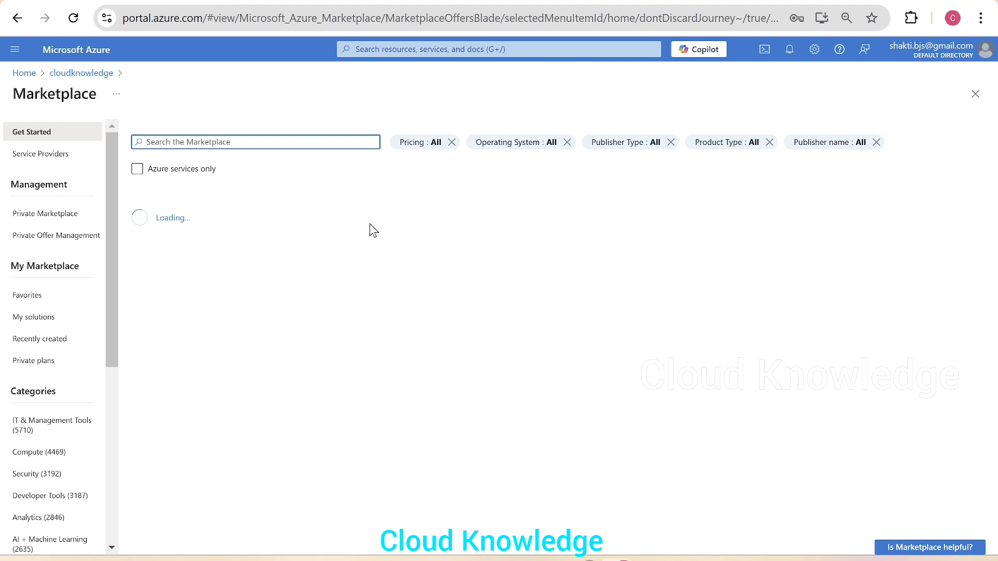
text(azure sql database)
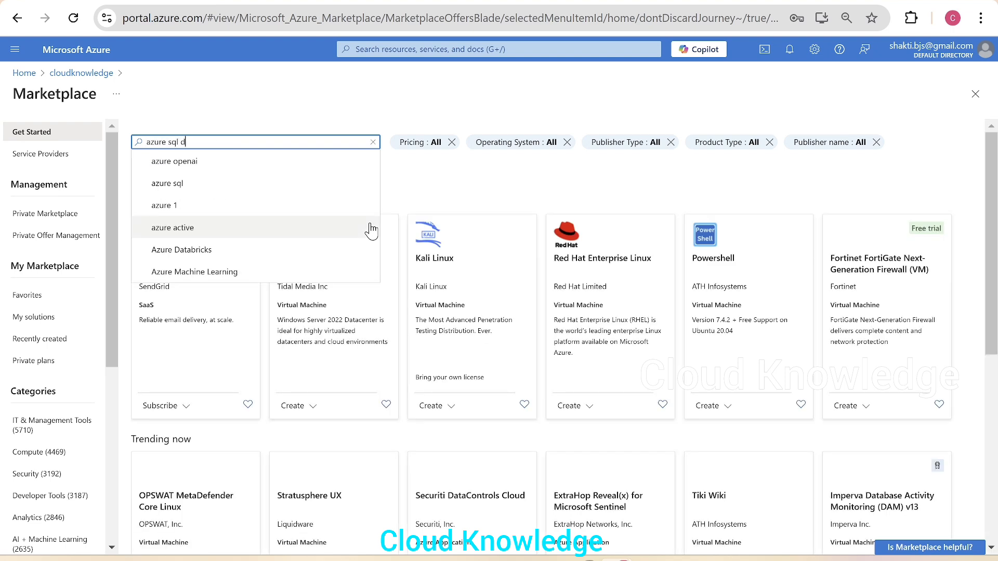
key(Return)
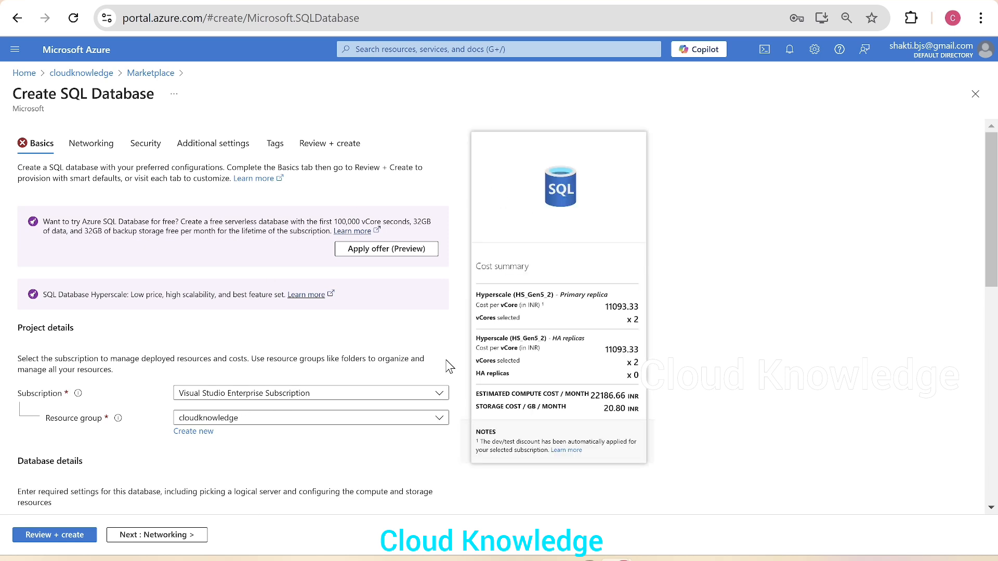
Name the new database cksqldbentralogin in the database details
scroll(256, 290, down, 3)
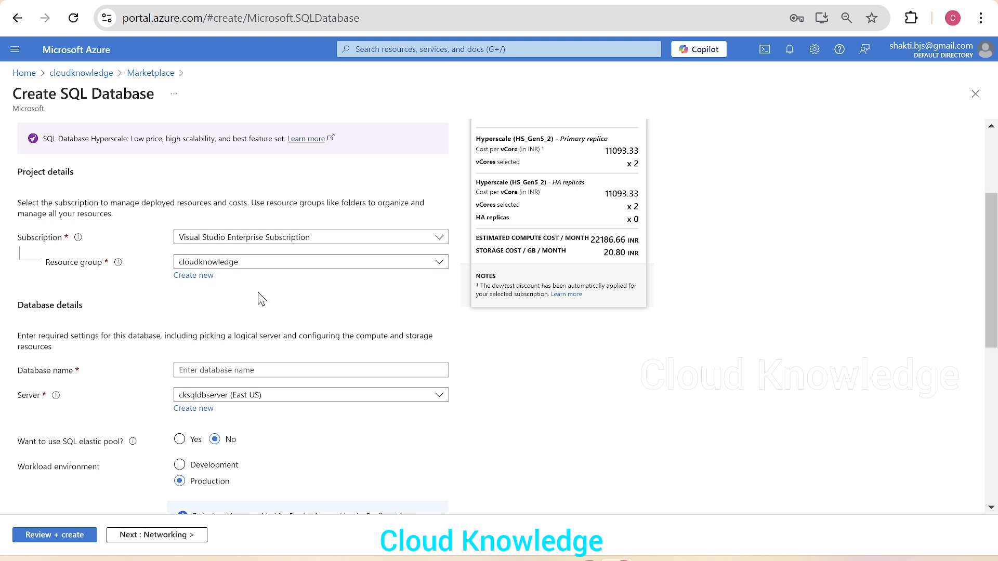
click(242, 370)
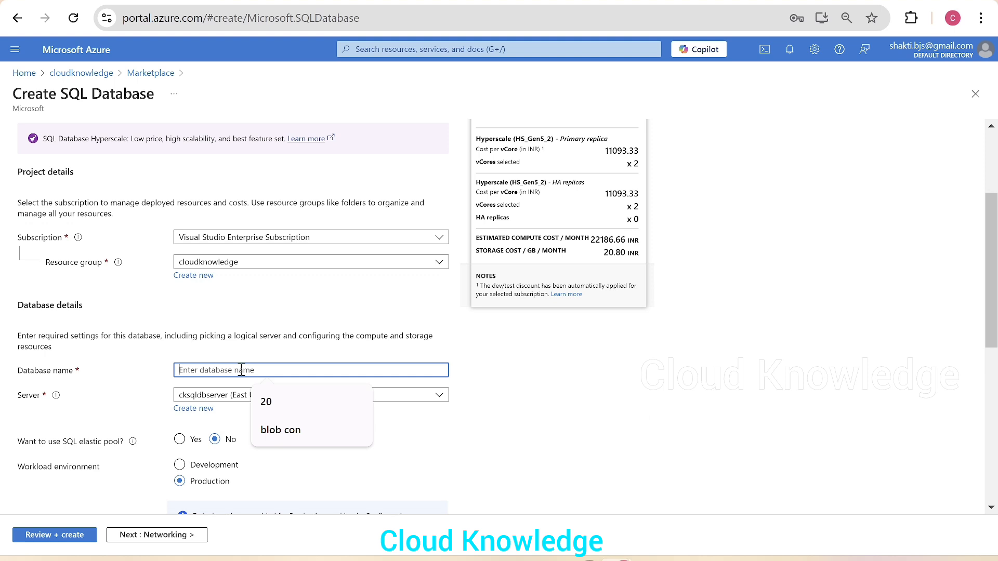
text(cksql)
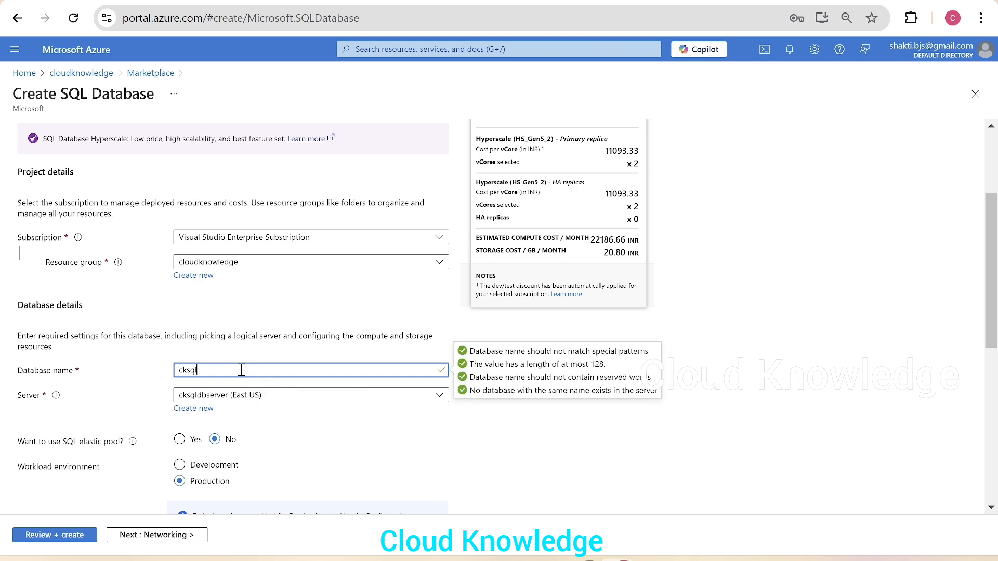
text(dbentralogin)
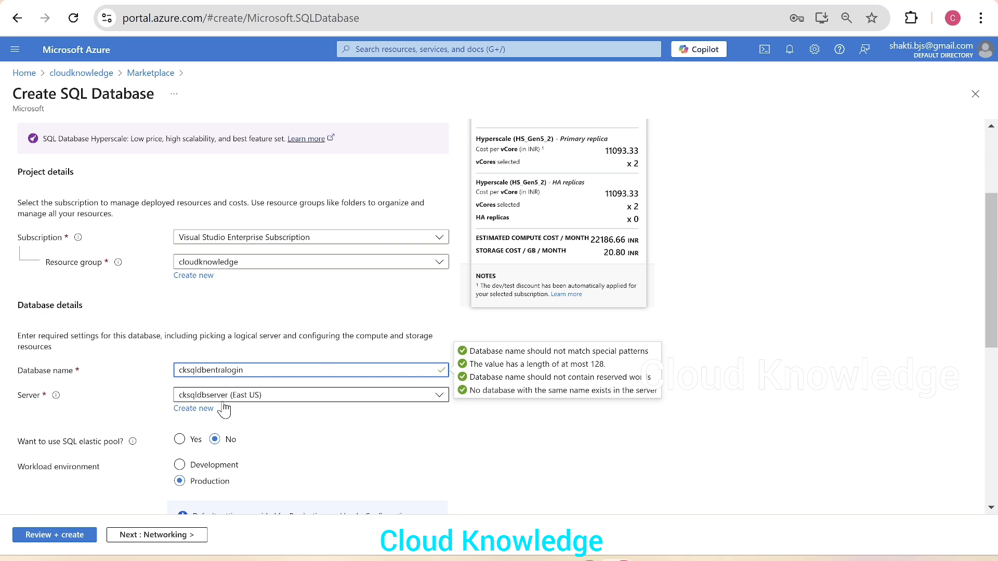
Start a new server for the database, named cksqldbserverentralogin and located in (US) East US
click(254, 398)
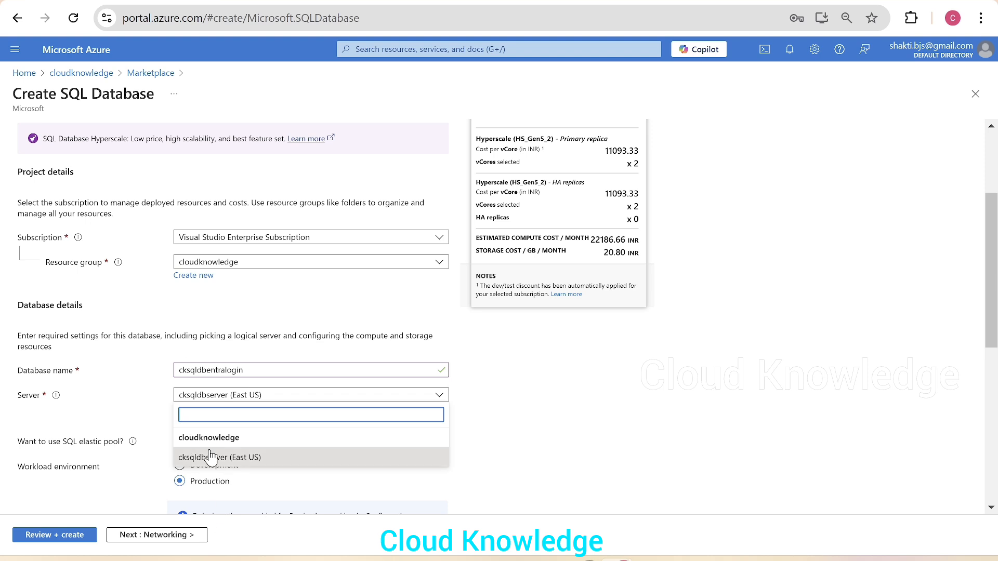
click(131, 422)
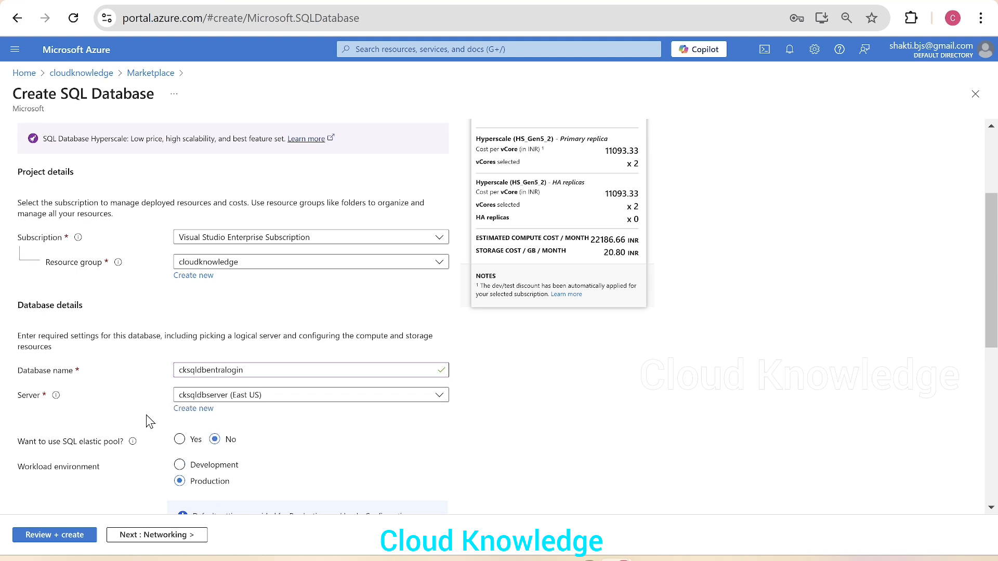
click(196, 411)
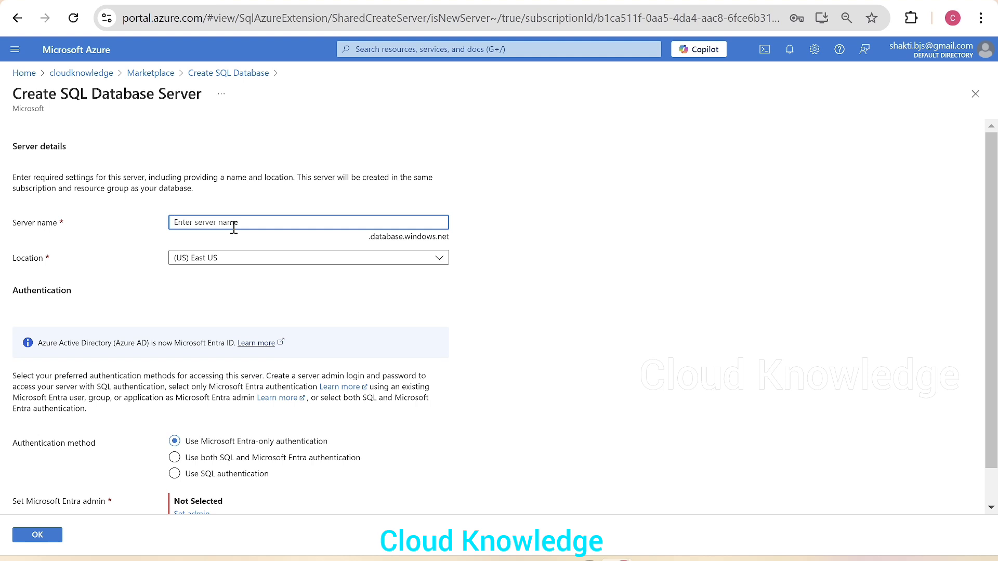
text(cksqldbse)
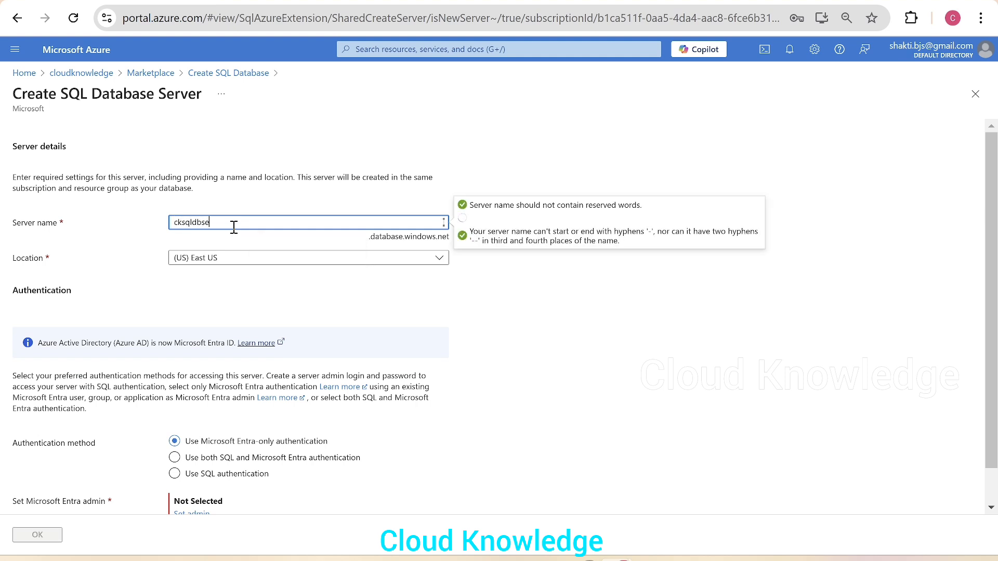
text(rveremralog)
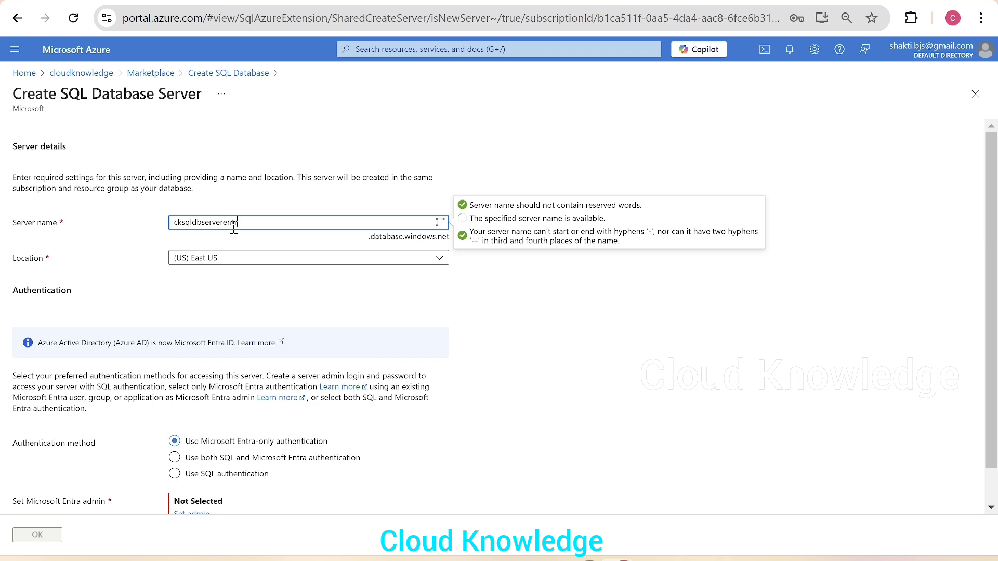
text(in)
click(229, 259)
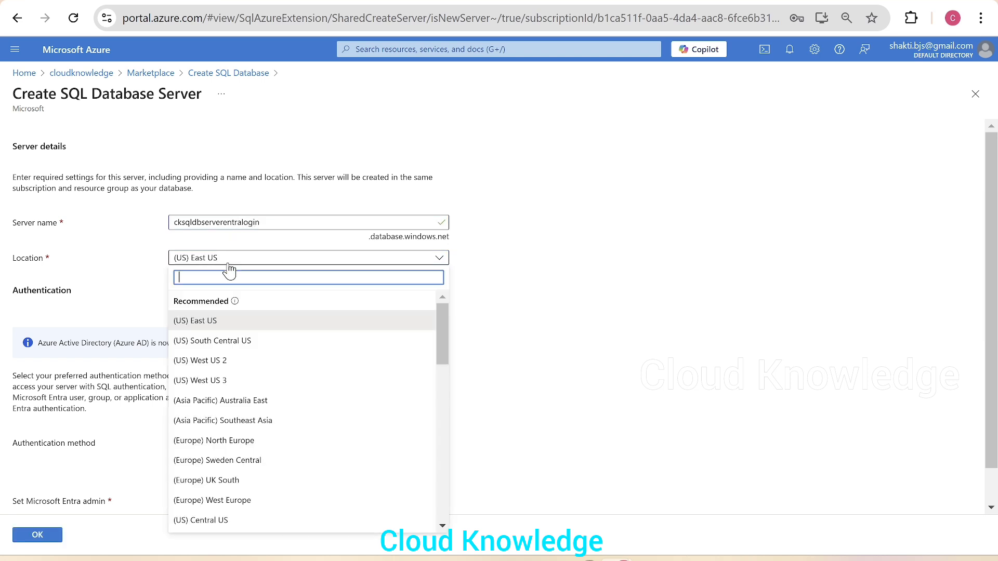
click(115, 267)
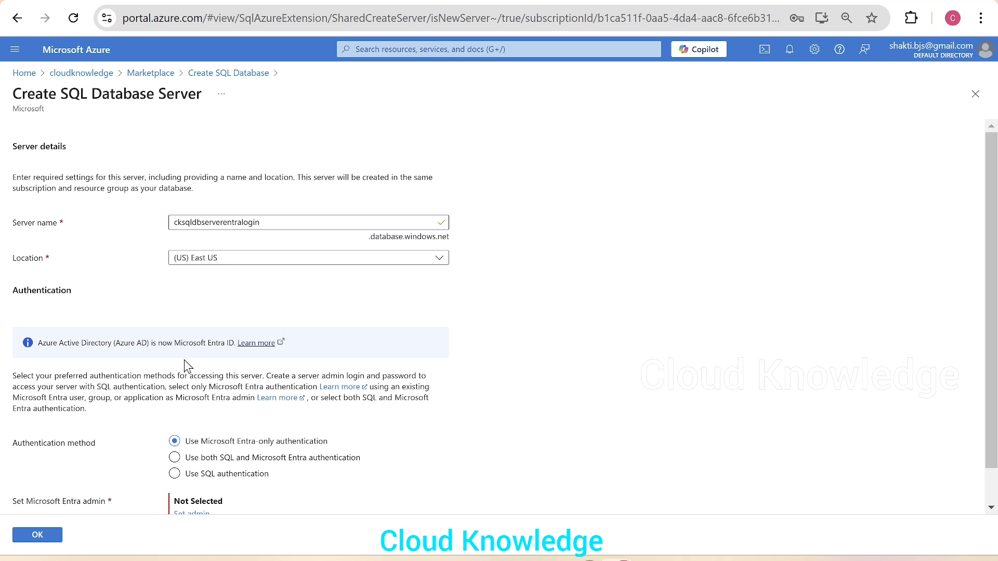
Review the server's authentication methods, then switch to the Microsoft Learn article and read the requirement for setting a Microsoft Entra admin
scroll(188, 364, down, 1)
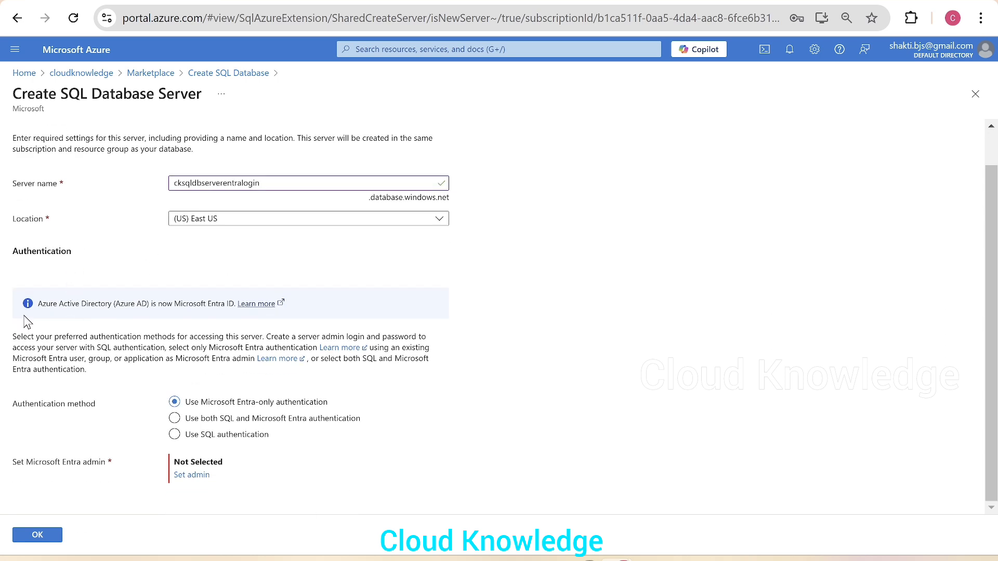
click(222, 437)
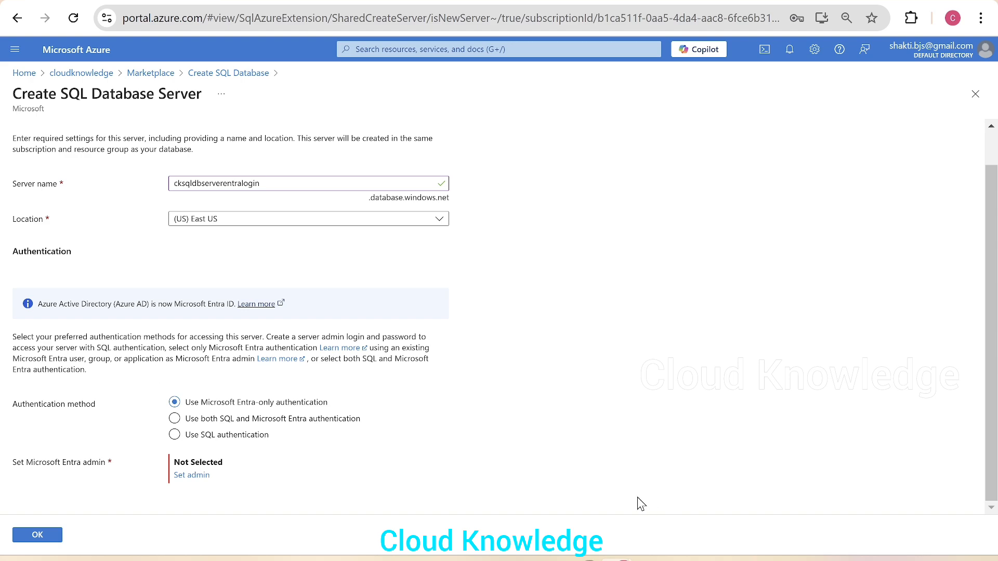
mouse_move(619, 559)
click(565, 489)
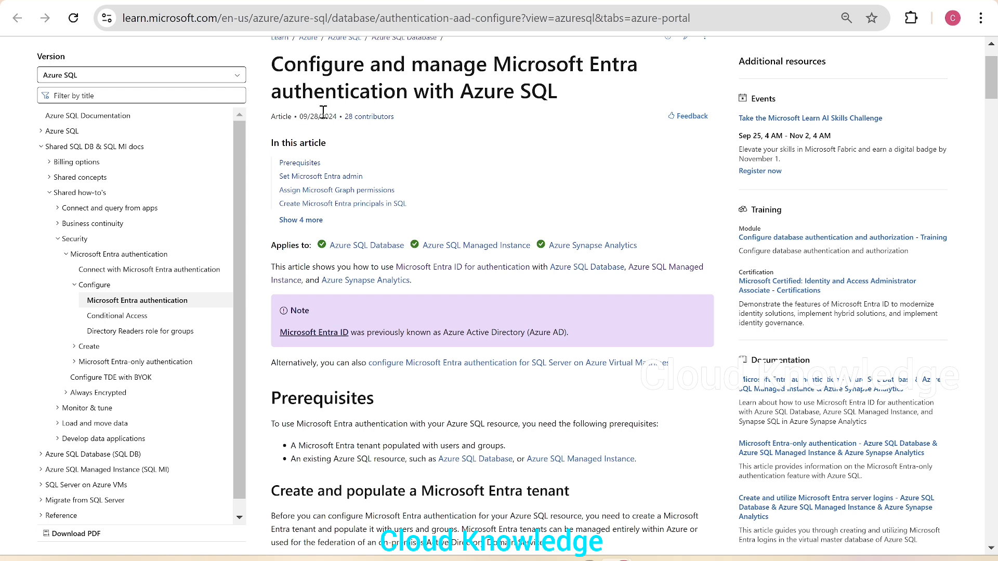
drag(272, 65, 599, 102)
scroll(506, 311, down, 4)
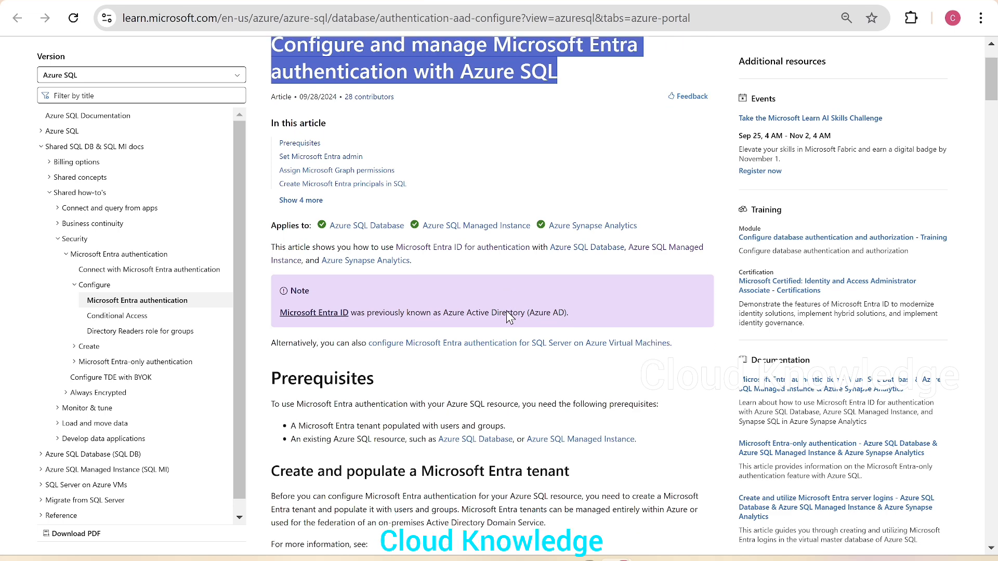
scroll(507, 312, down, 4)
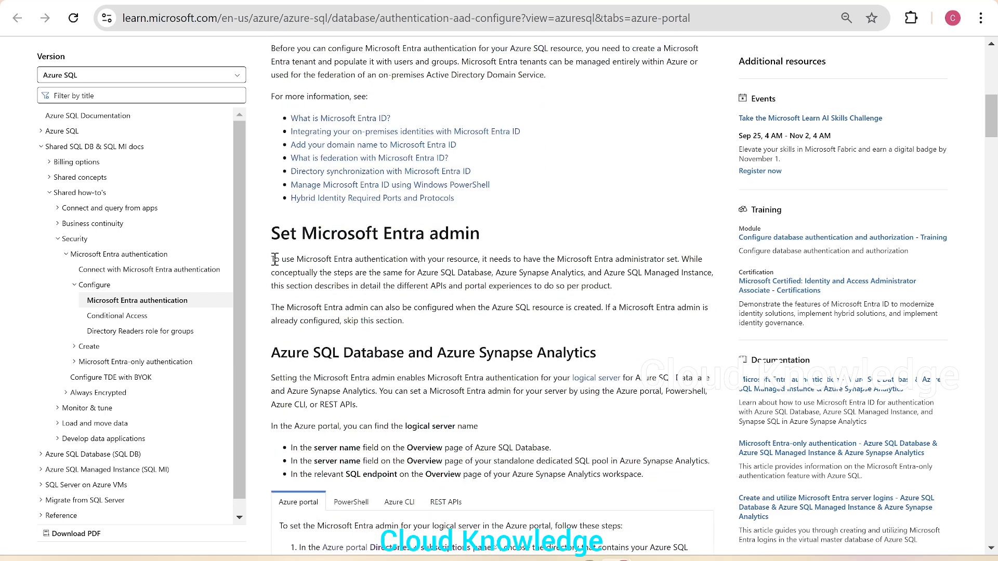
drag(271, 259, 674, 251)
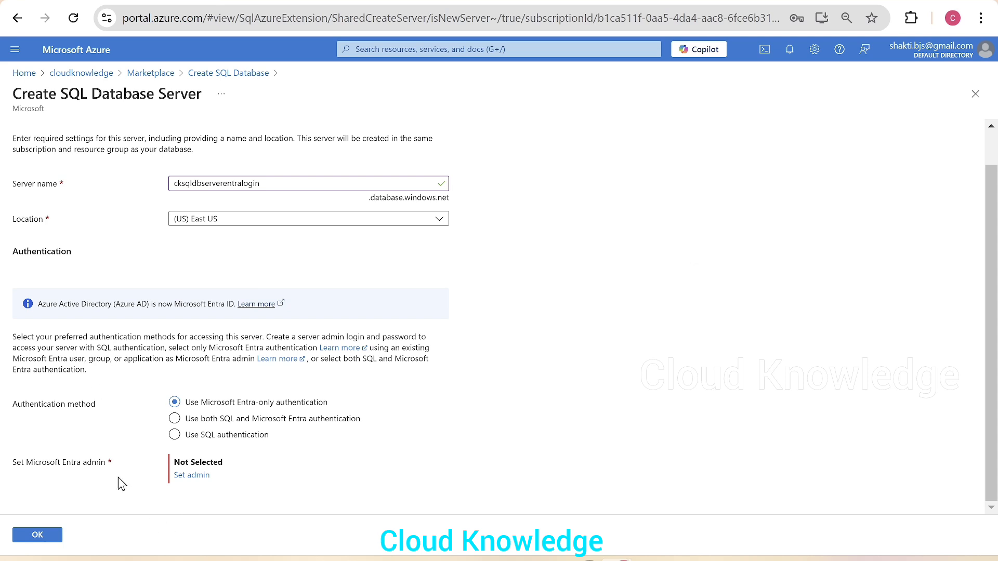
Back in the Azure portal, assign the listed directory user as Microsoft Entra admin, keeping Microsoft Entra-only authentication, and confirm the new server
click(226, 422)
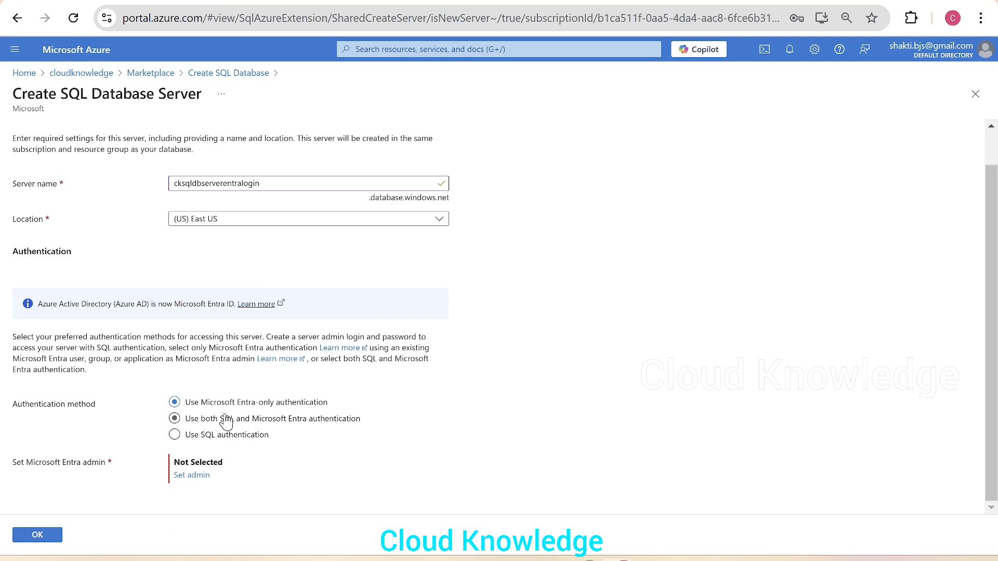
click(201, 479)
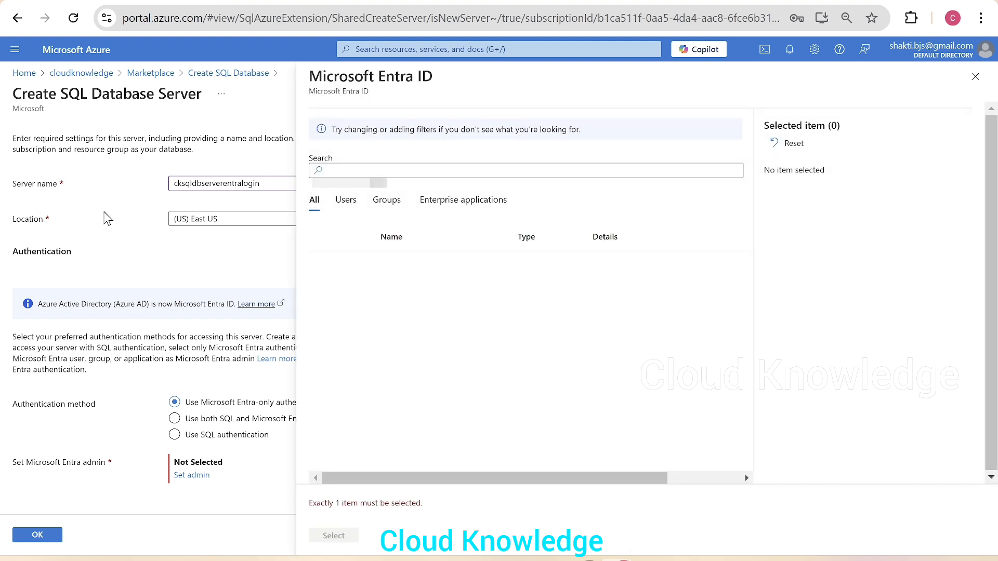
click(347, 204)
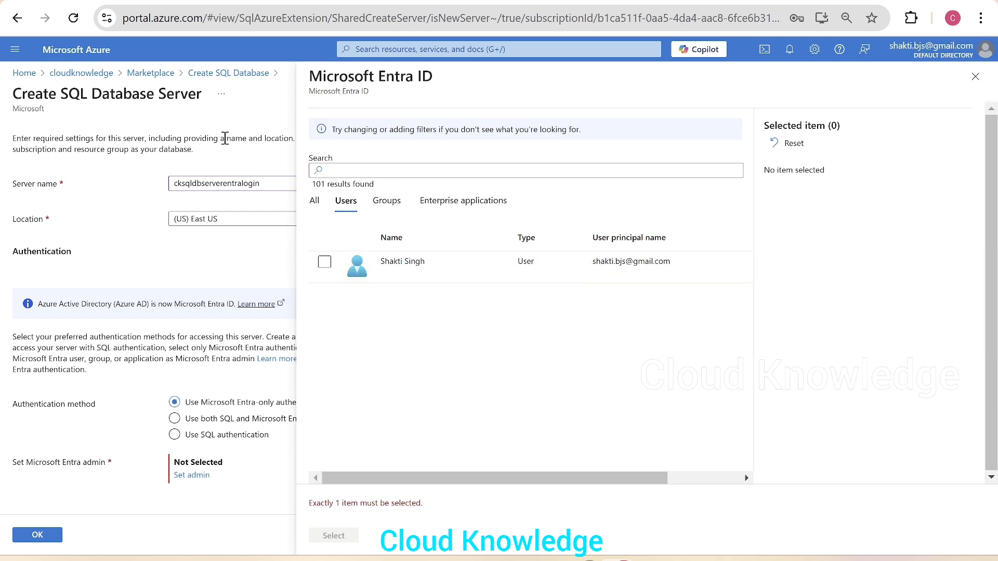
click(323, 265)
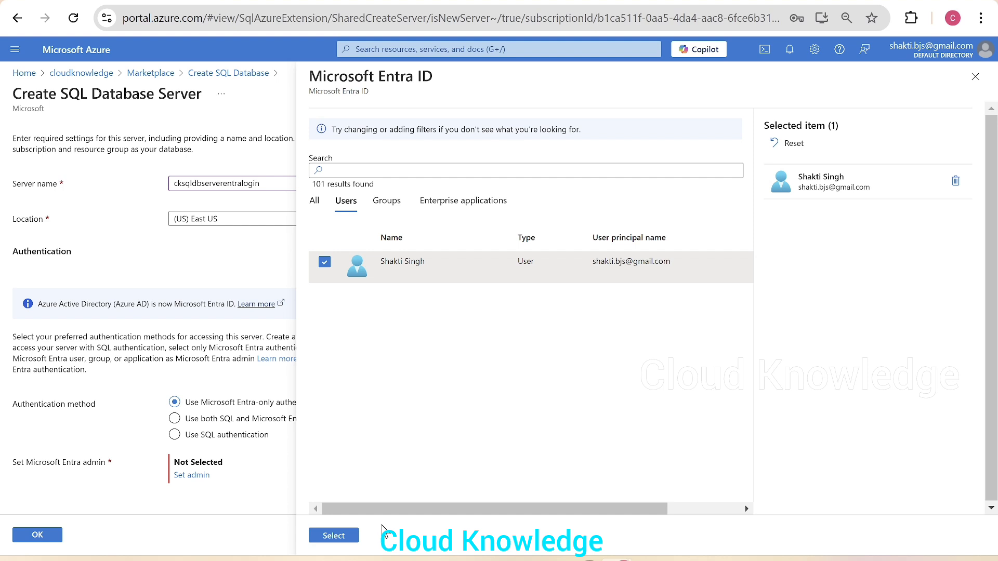
click(335, 537)
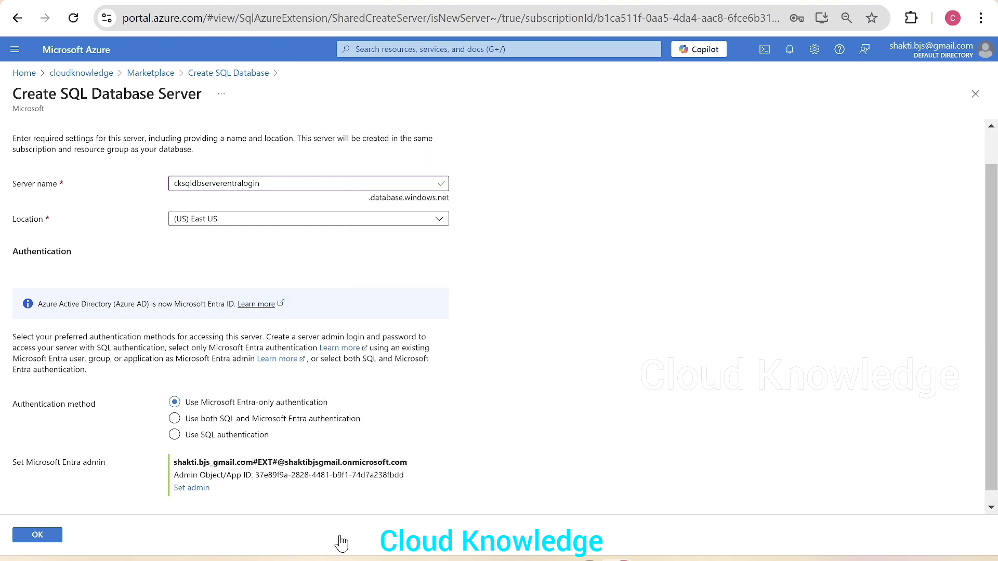
scroll(280, 364, down, 1)
drag(174, 449, 408, 451)
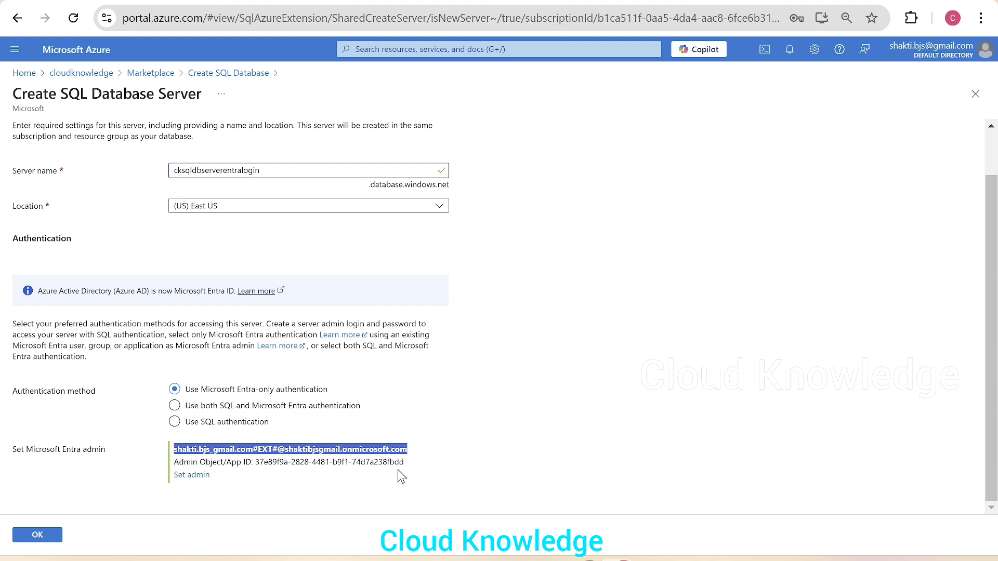
click(23, 535)
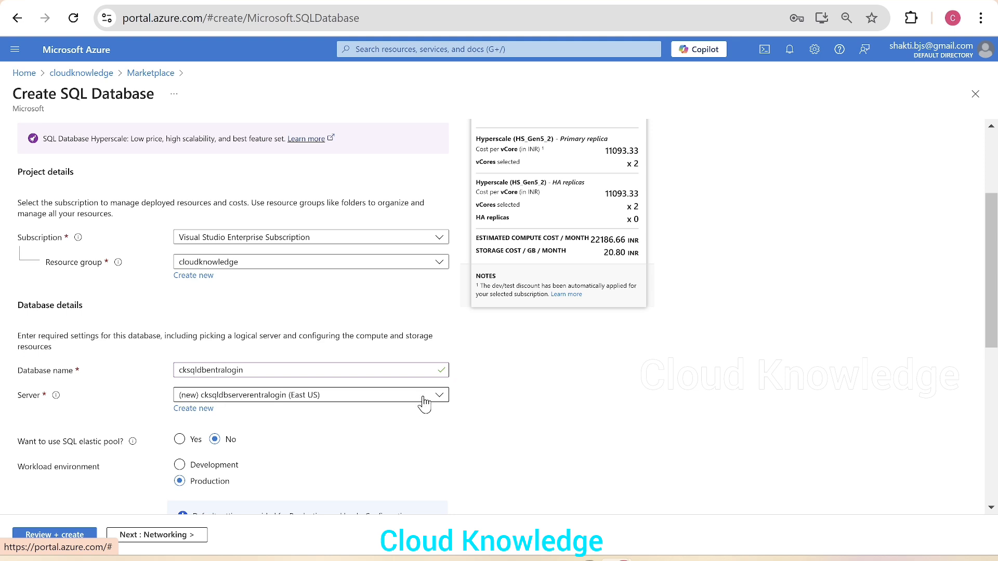
Set the database's workload environment to Development
scroll(425, 404, down, 3)
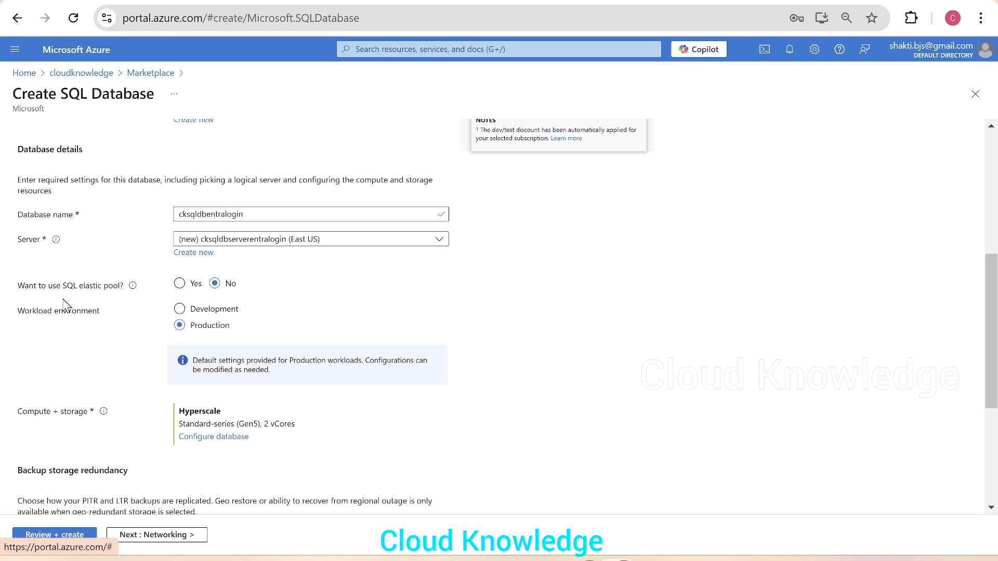
click(180, 310)
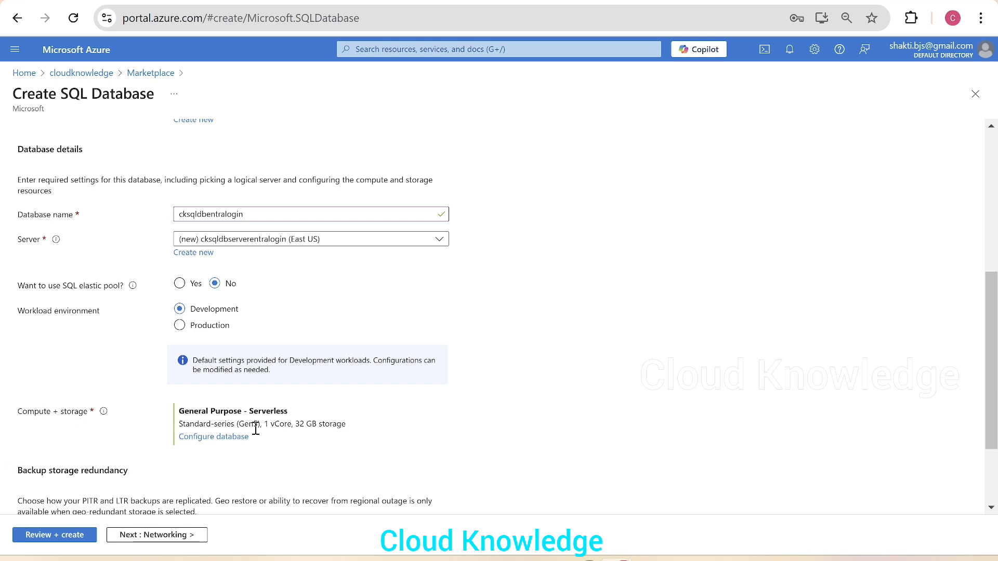
In the database's compute and storage configuration, choose the General Purpose service tier with the Provisioned compute tier
scroll(255, 429, down, 2)
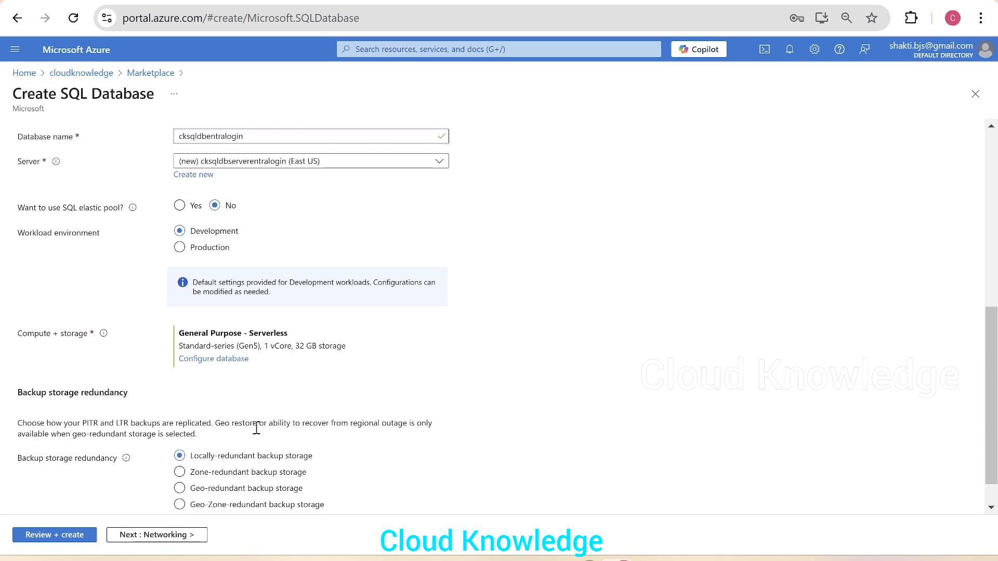
click(213, 359)
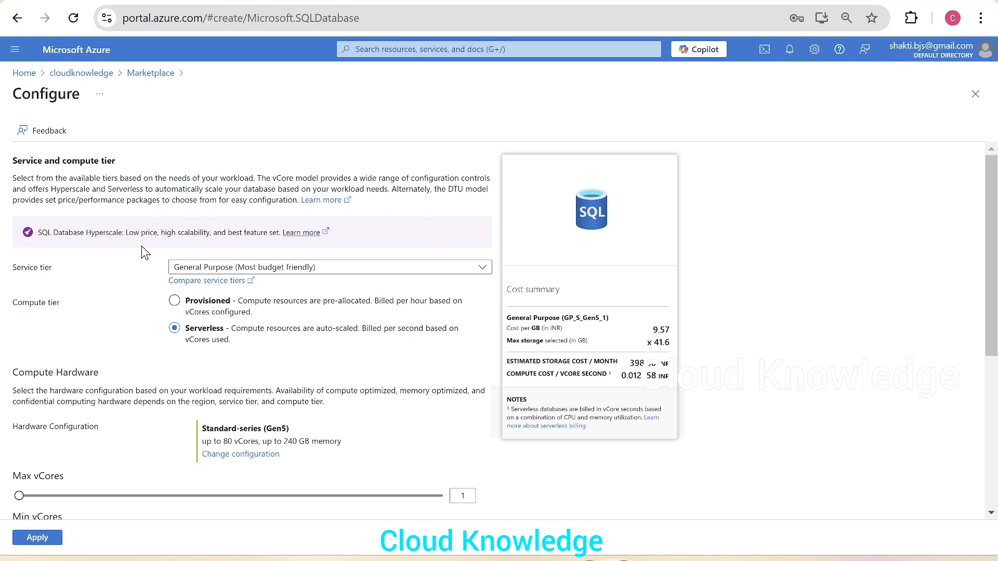
click(201, 269)
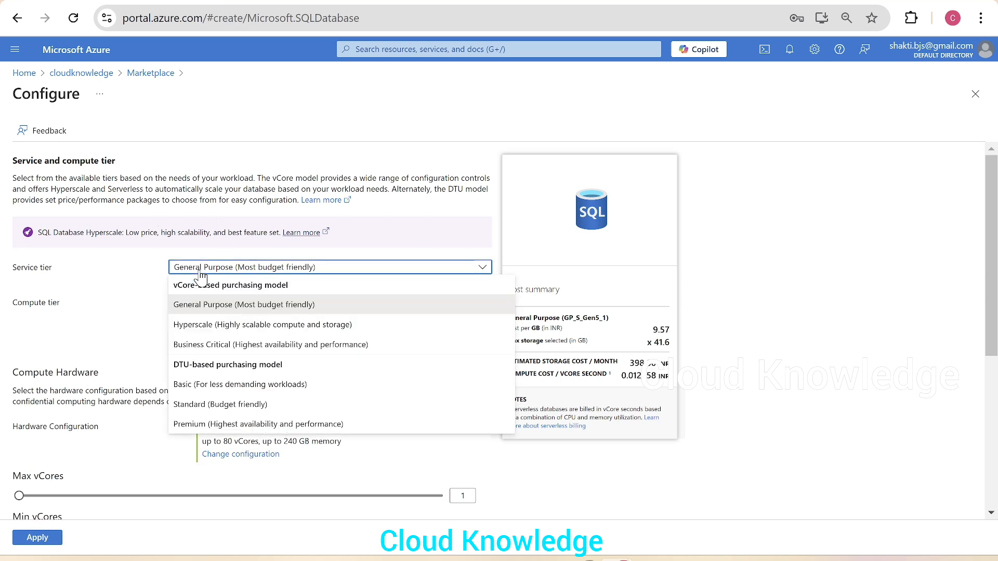
click(319, 310)
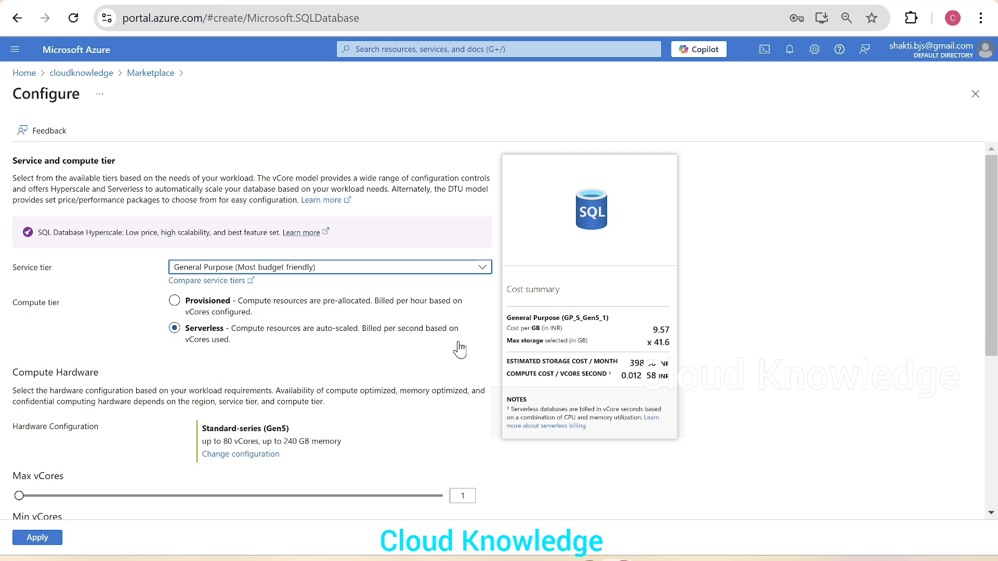
click(175, 303)
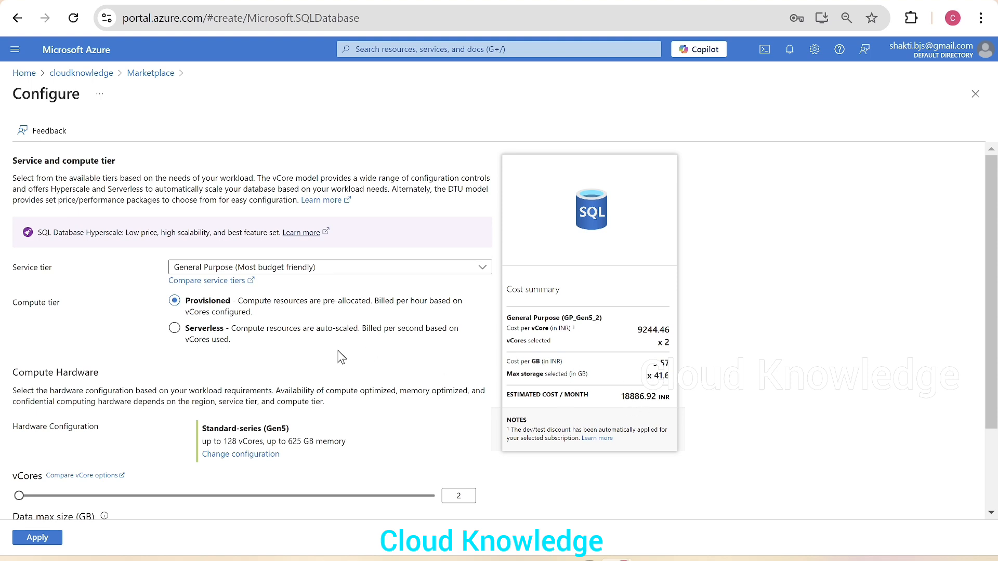
Switch the database's compute tier to Serverless and set the maximum vCores to 1
click(175, 328)
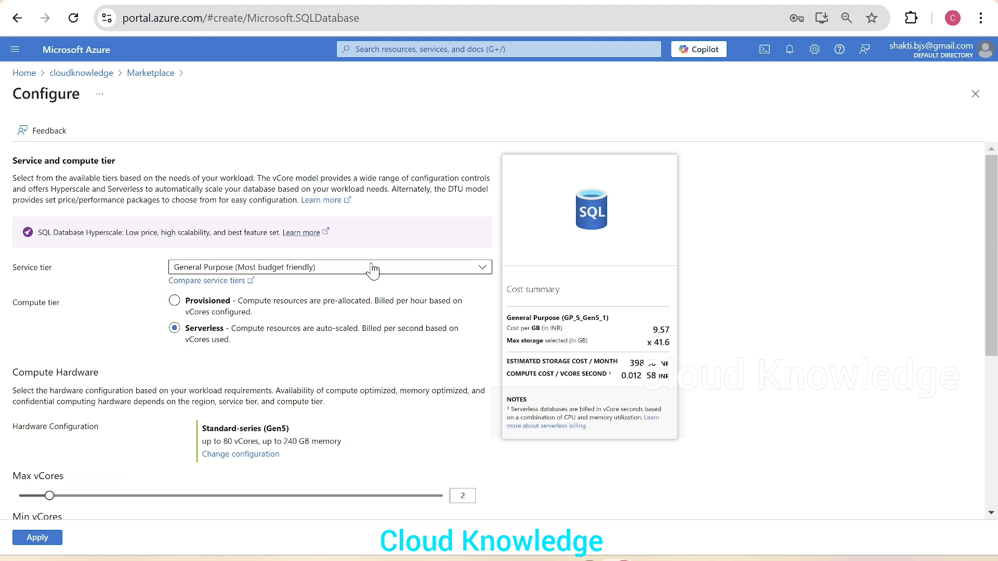
scroll(328, 425, down, 3)
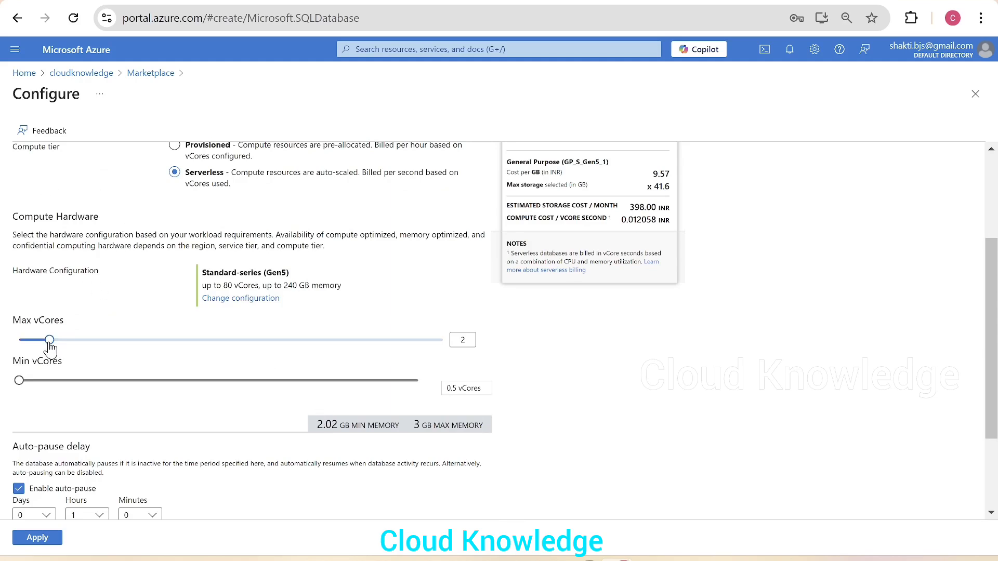
click(33, 343)
drag(33, 343, 20, 344)
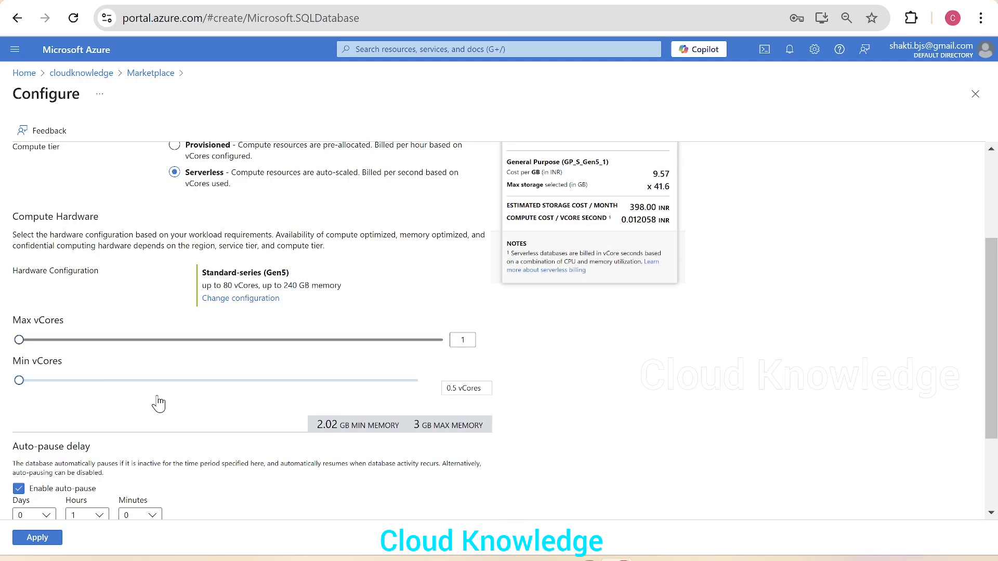
Set the database's data max size to 1 GB and apply the compute and storage configuration
scroll(395, 448, down, 2)
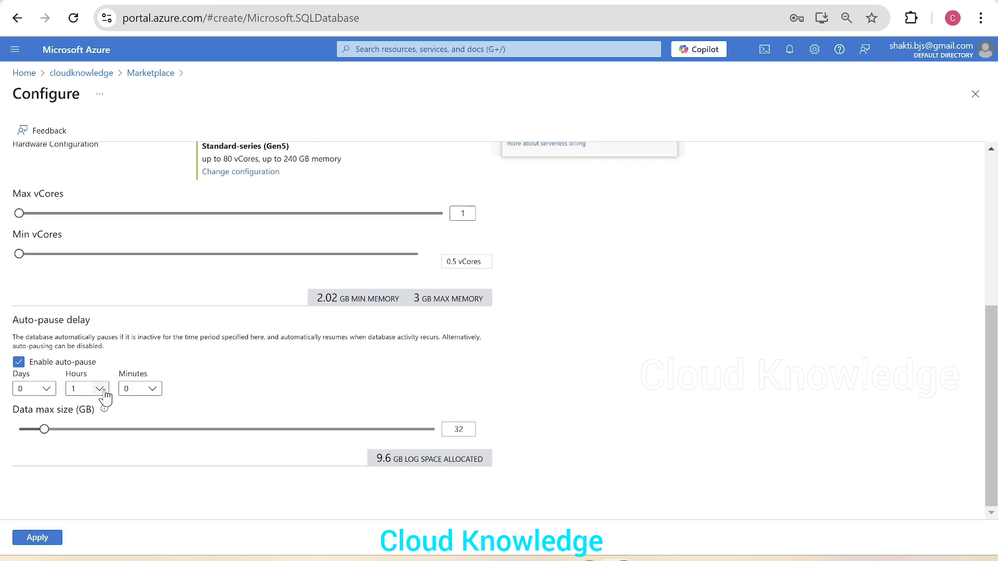
drag(45, 432, 3, 444)
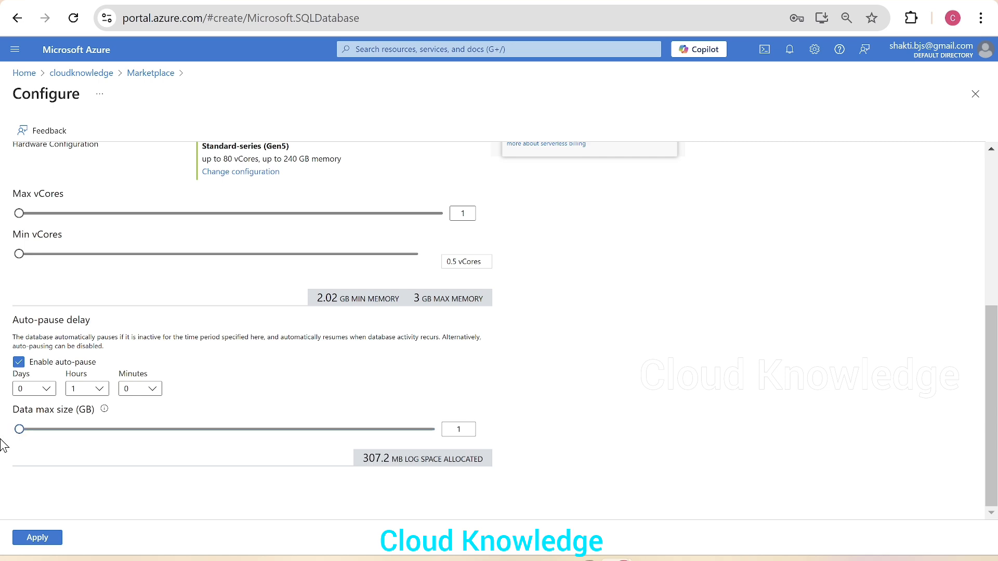
click(49, 544)
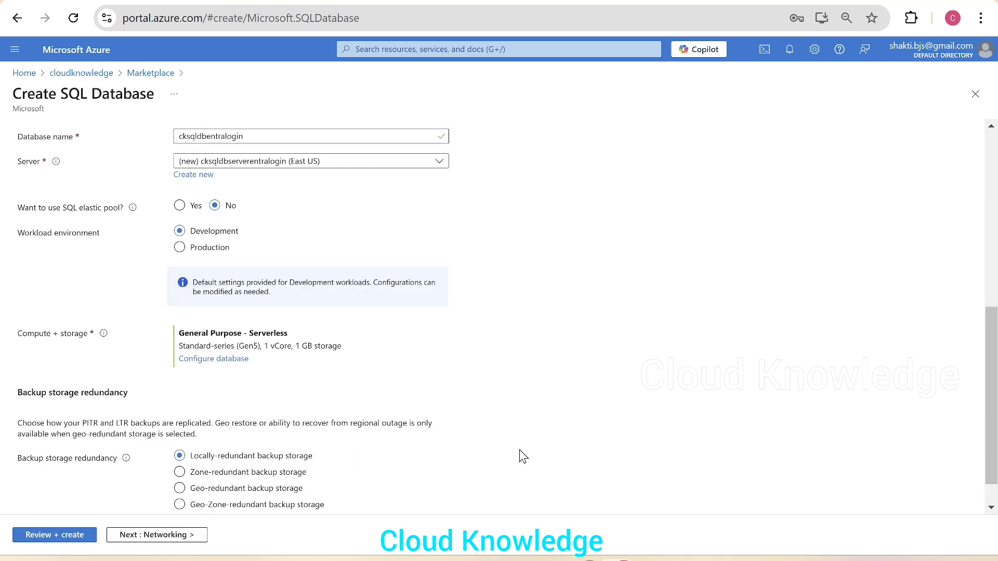
Keep locally-redundant backup storage for the database and proceed to the networking settings
scroll(351, 359, down, 1)
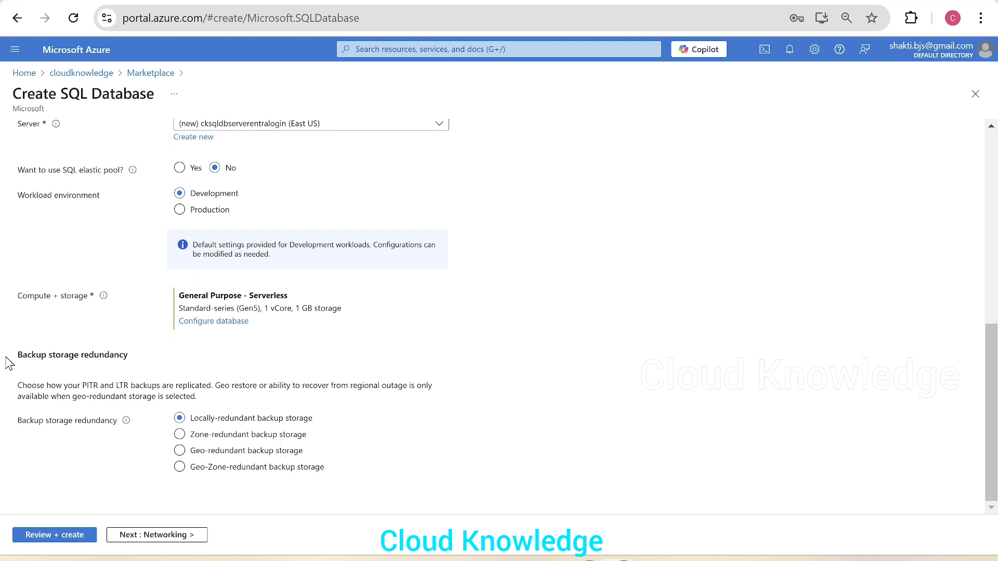
click(243, 452)
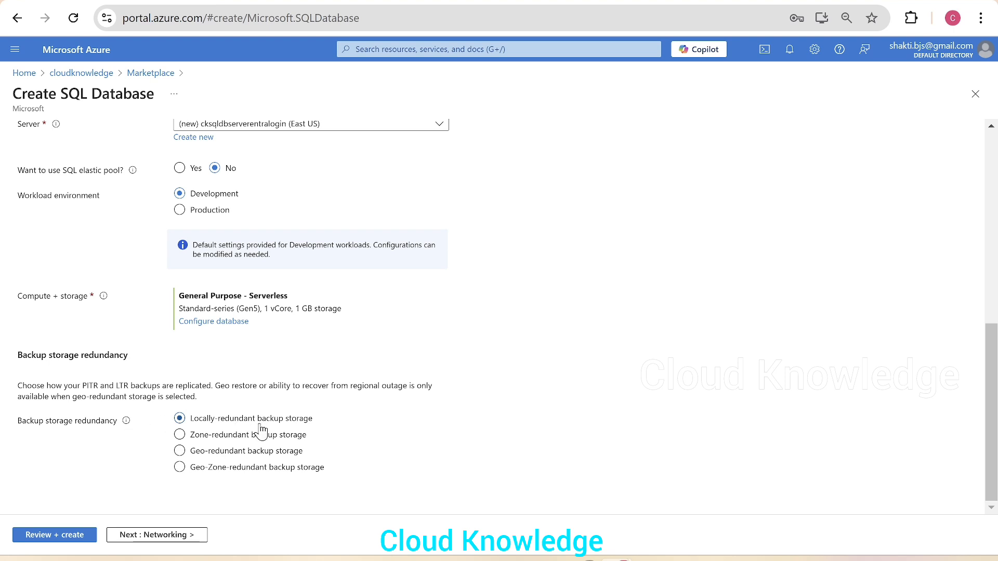
click(180, 536)
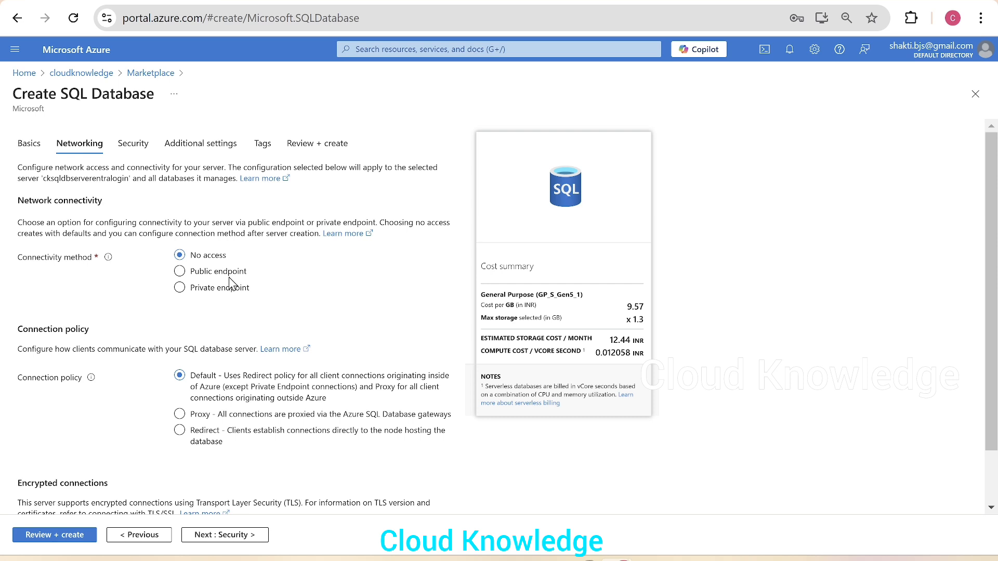
Set connectivity to Public endpoint, allow Azure services and resources to access the server, and add the current client IP address
click(197, 279)
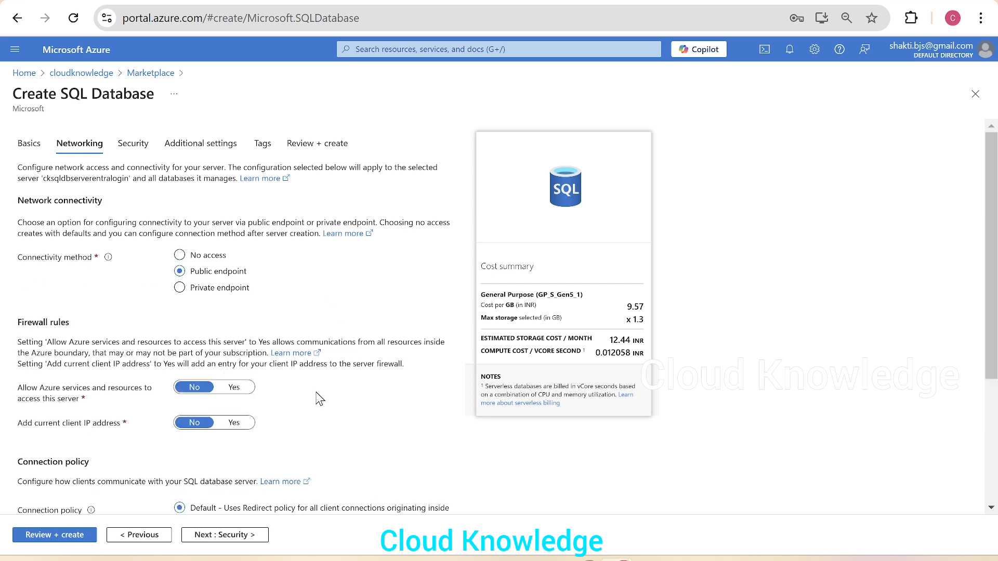
scroll(320, 399, down, 2)
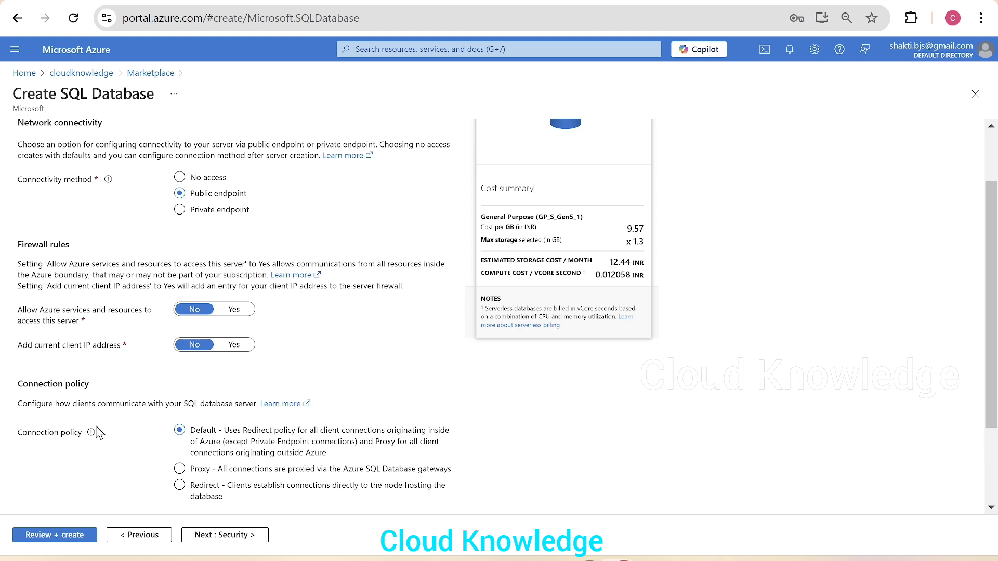
click(234, 309)
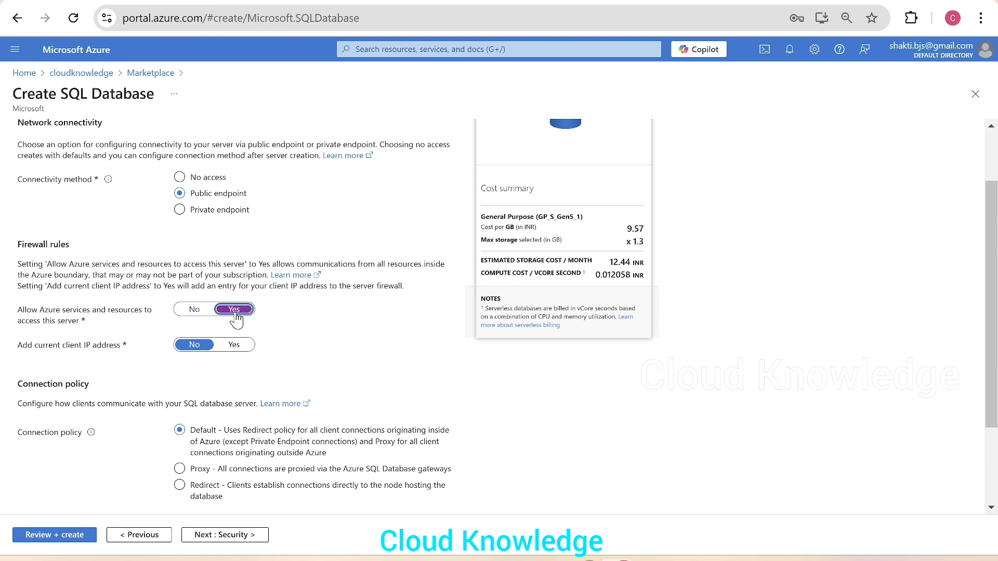
click(235, 345)
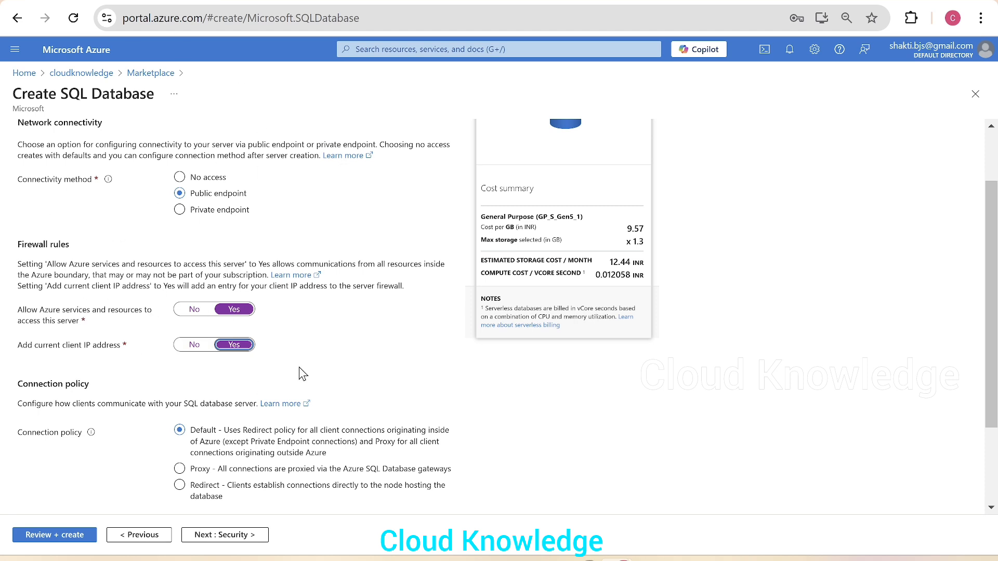
Keep the Default connection policy and minimum TLS version 1.2, and proceed to the security settings
scroll(304, 371, down, 2)
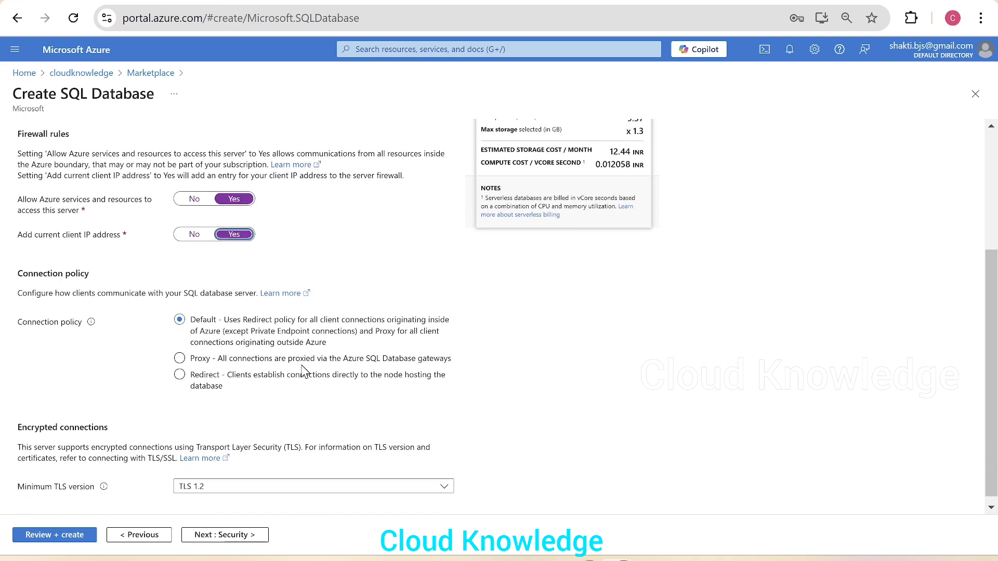
scroll(426, 364, up, 3)
scroll(432, 363, up, 1)
scroll(356, 368, down, 3)
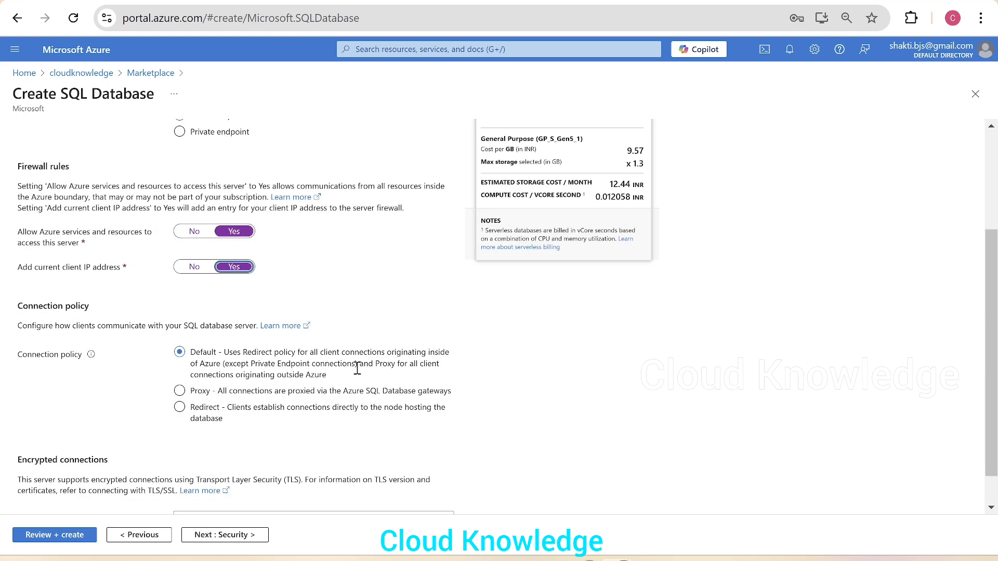
scroll(357, 375, down, 1)
click(357, 372)
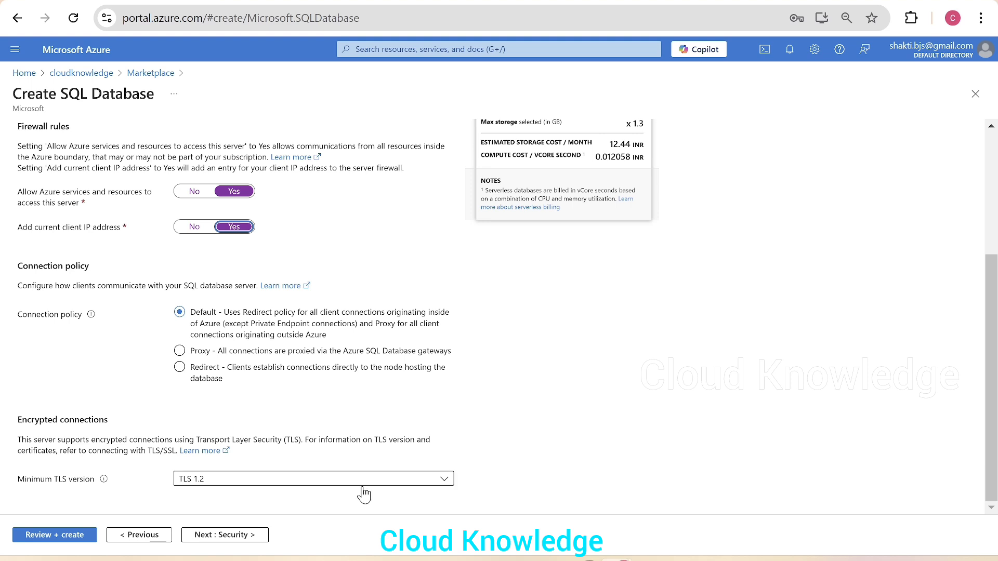
click(251, 535)
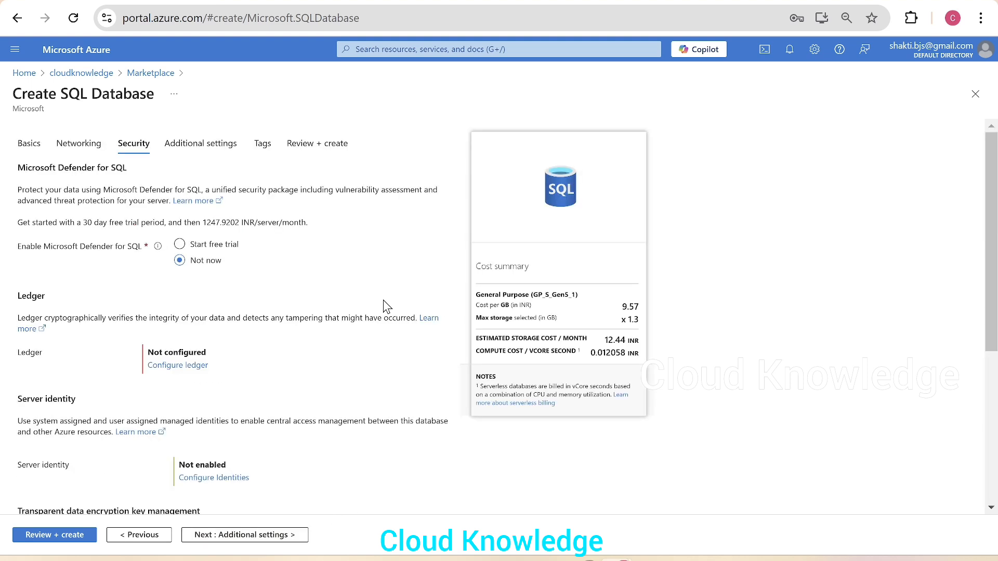
Leave the security, additional settings and tags at their defaults and proceed to the final review
scroll(270, 439, down, 5)
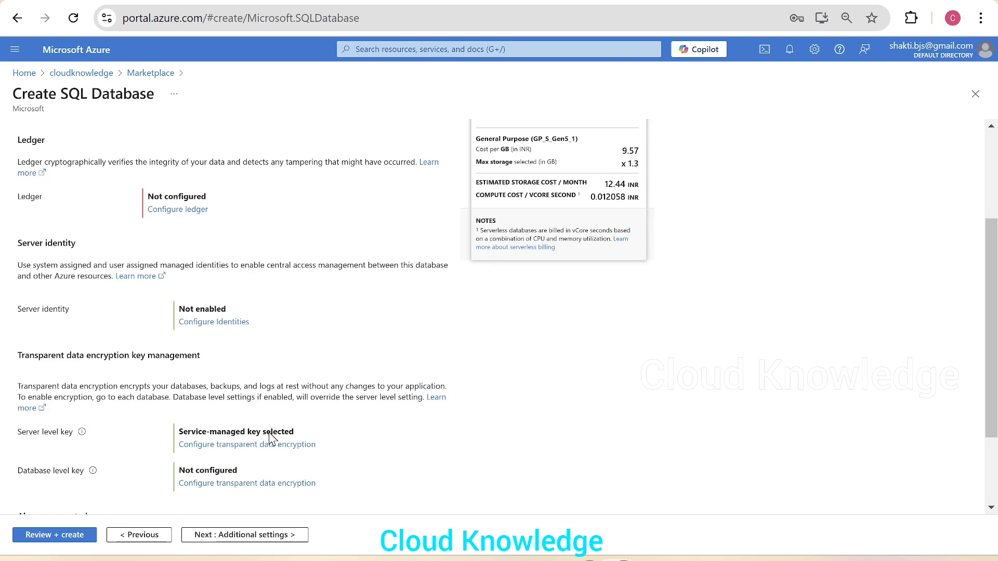
scroll(269, 433, down, 1)
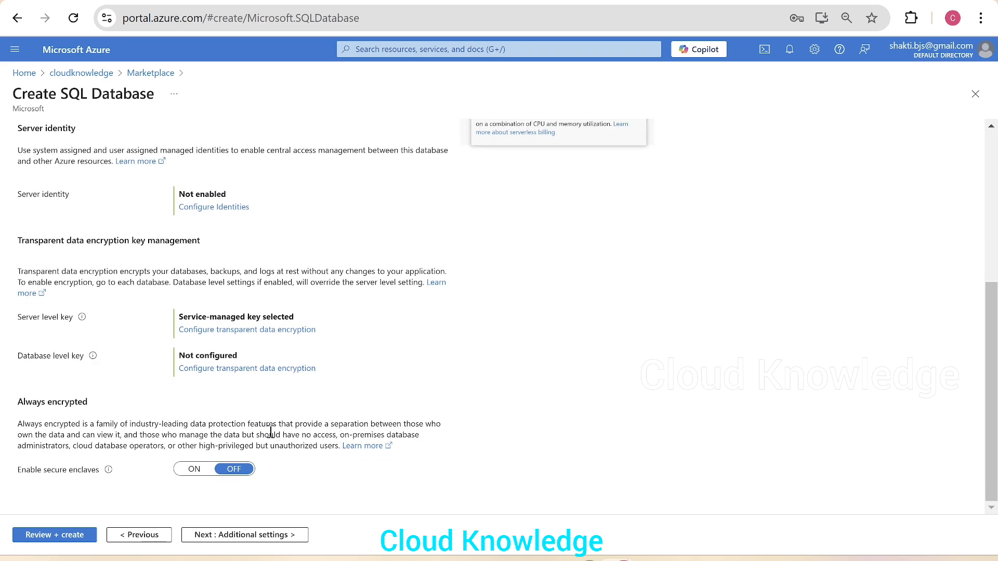
click(248, 534)
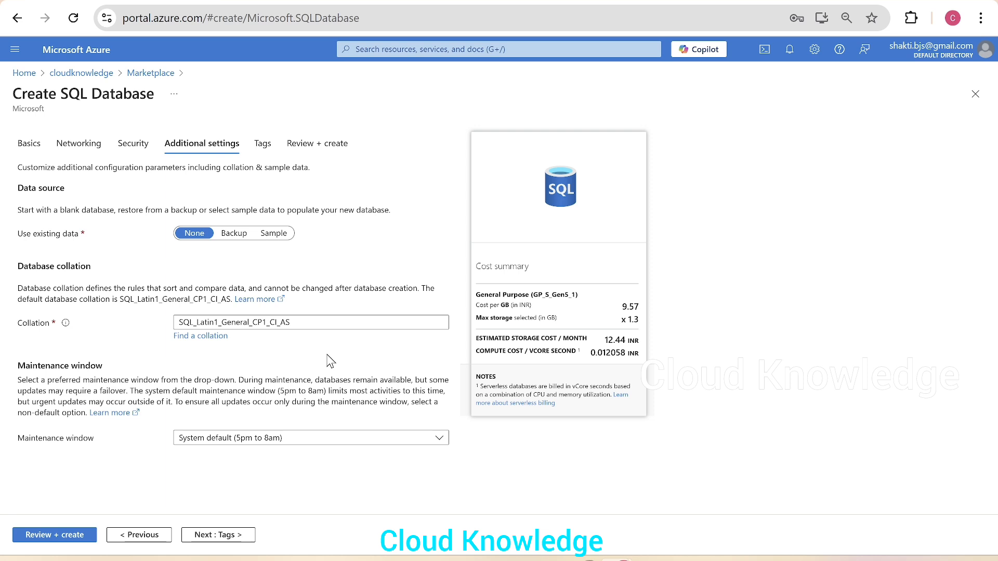
click(222, 536)
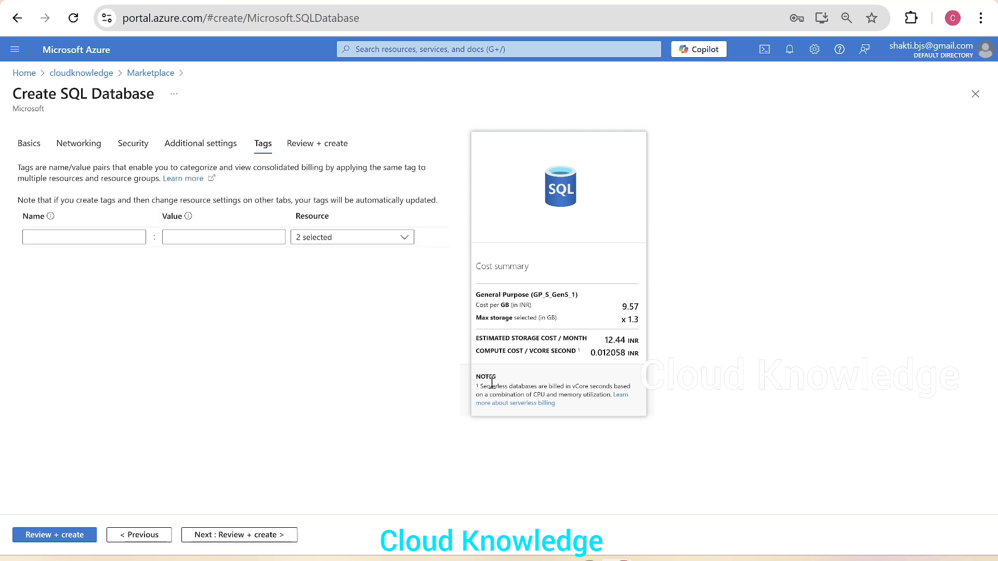
click(193, 543)
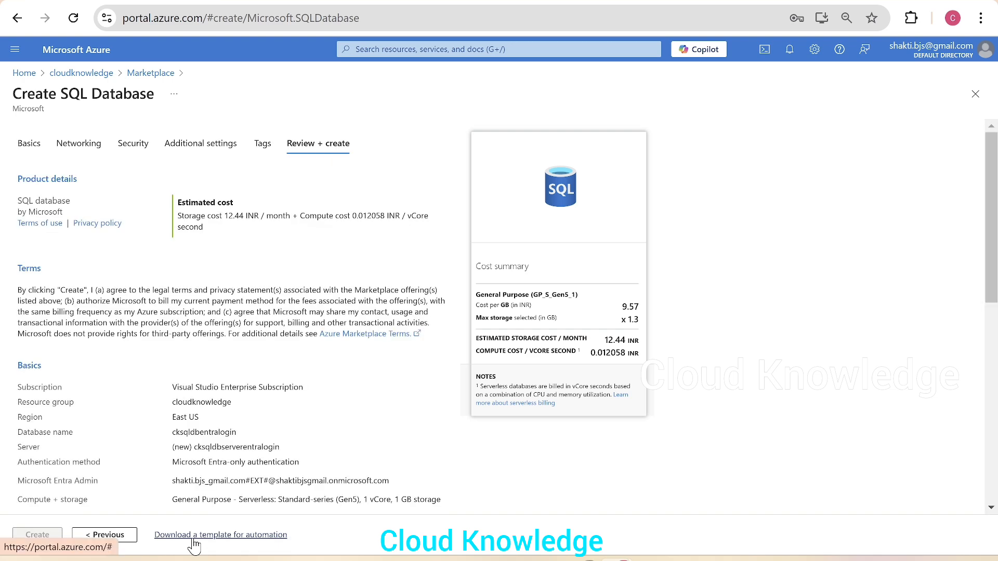
Review the configuration summary for cksqldbentralogin and create the database
scroll(149, 325, down, 10)
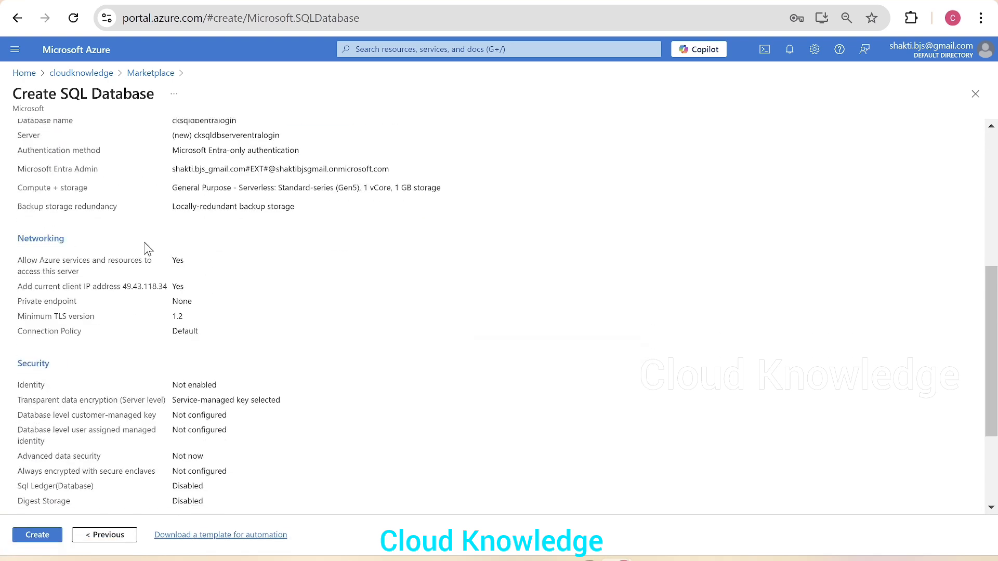
scroll(150, 325, up, 10)
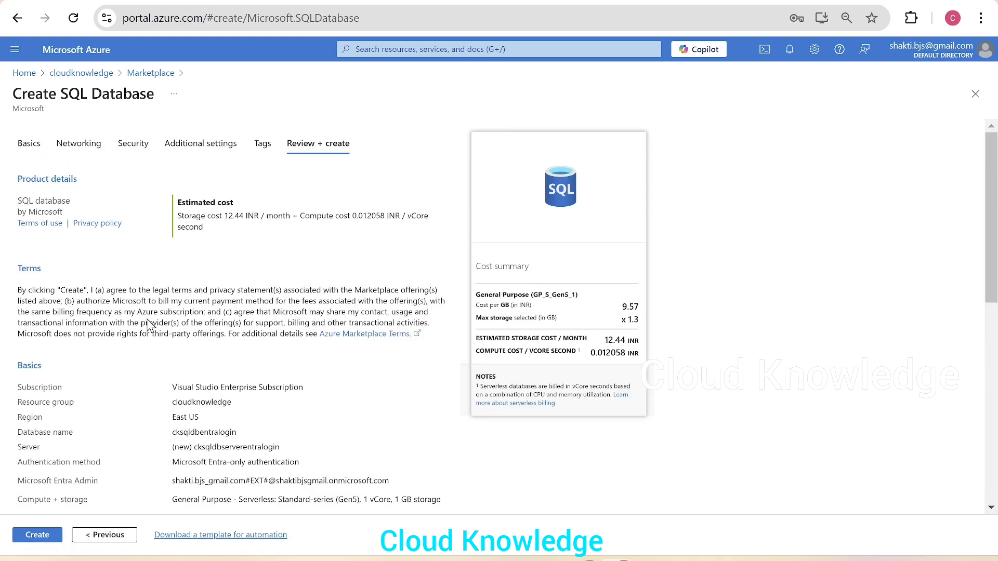
click(34, 537)
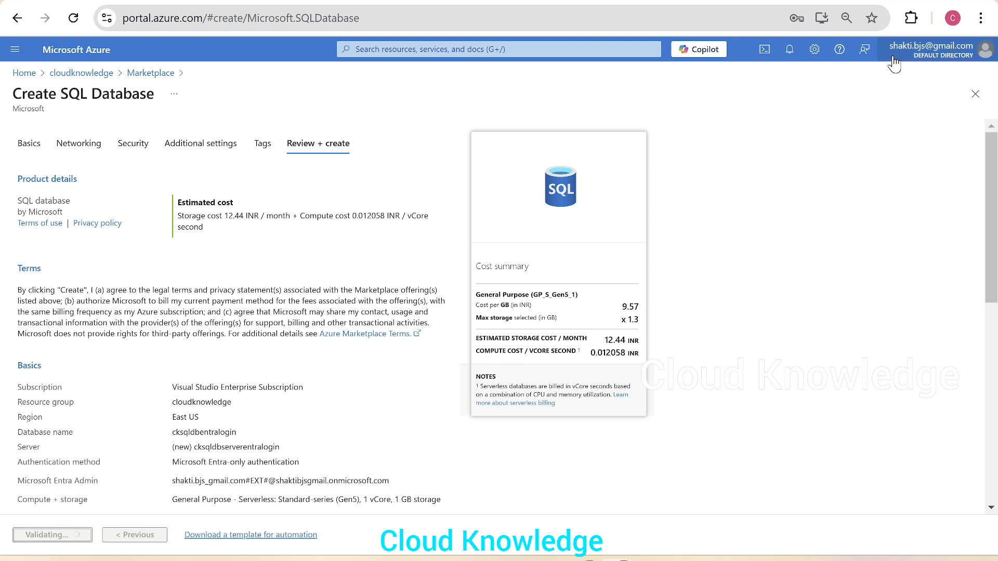
Check the deployment's progress in the notifications and dismiss the completion notice
click(791, 49)
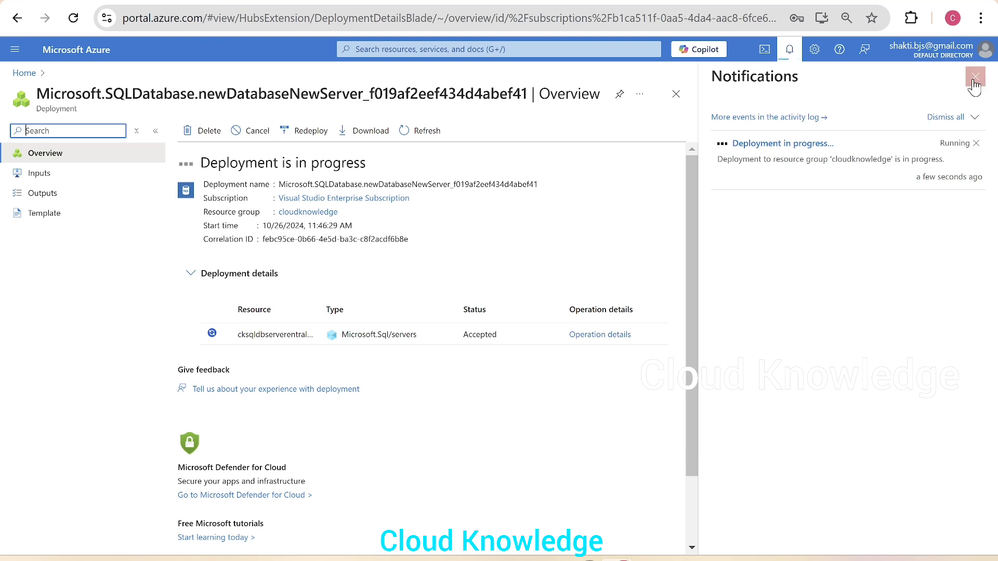
click(975, 77)
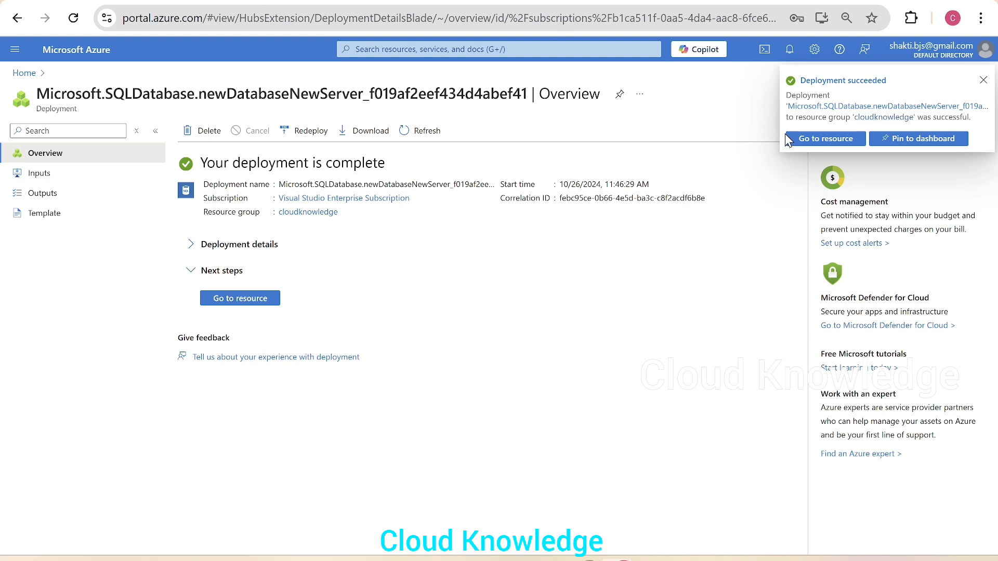
click(981, 82)
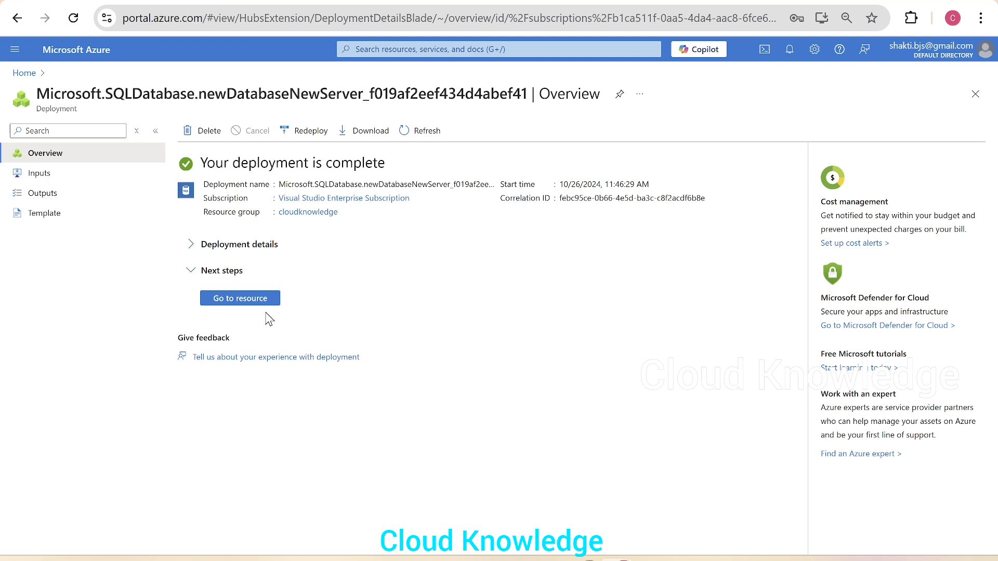
Open the deployed database and sign in to its query editor with the current account through Microsoft Entra authentication
click(231, 299)
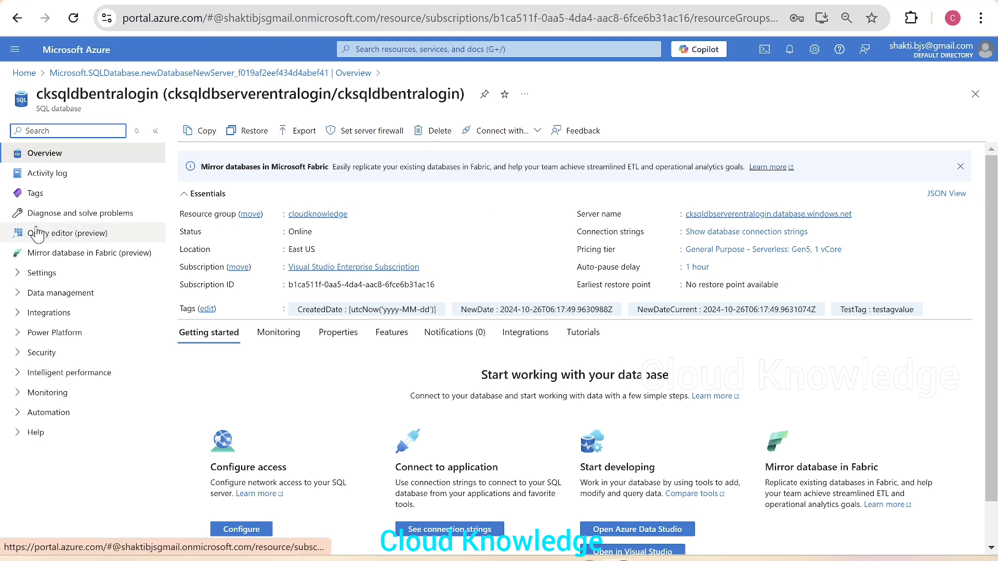
click(51, 236)
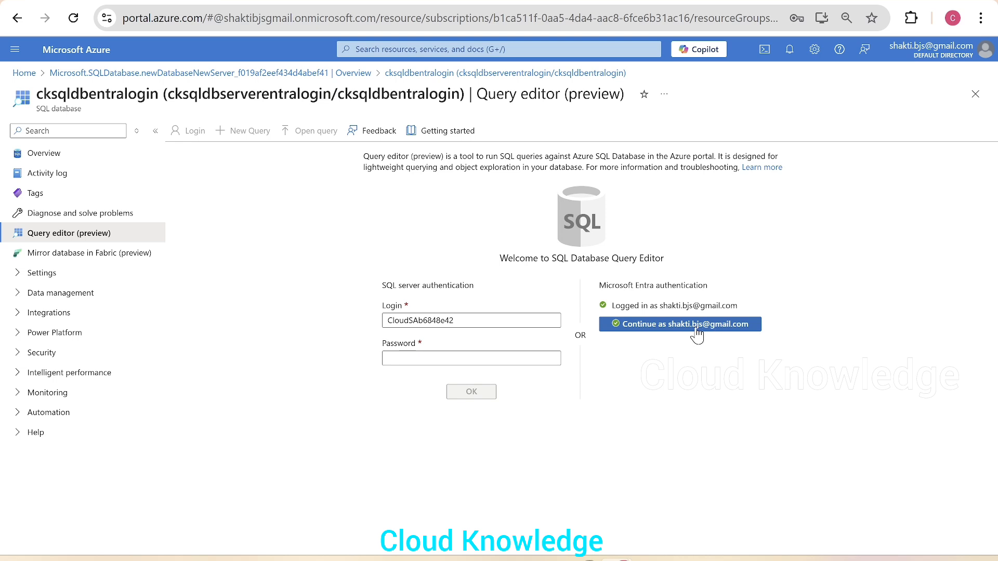
click(646, 332)
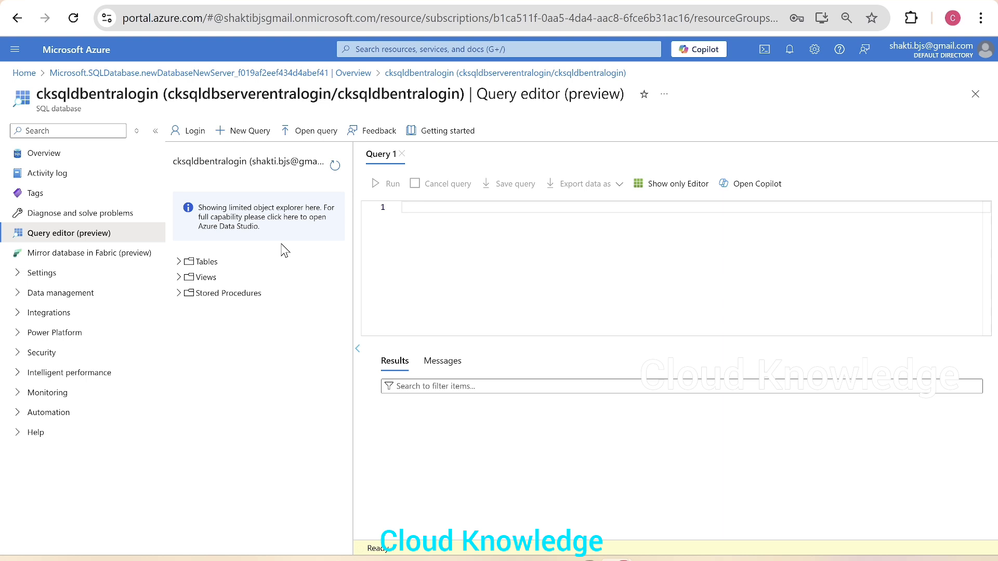
Open the database's server cksqldbserverentralogin from the database overview and examine its Microsoft Entra admin and Entra-only authentication settings
click(50, 155)
click(582, 109)
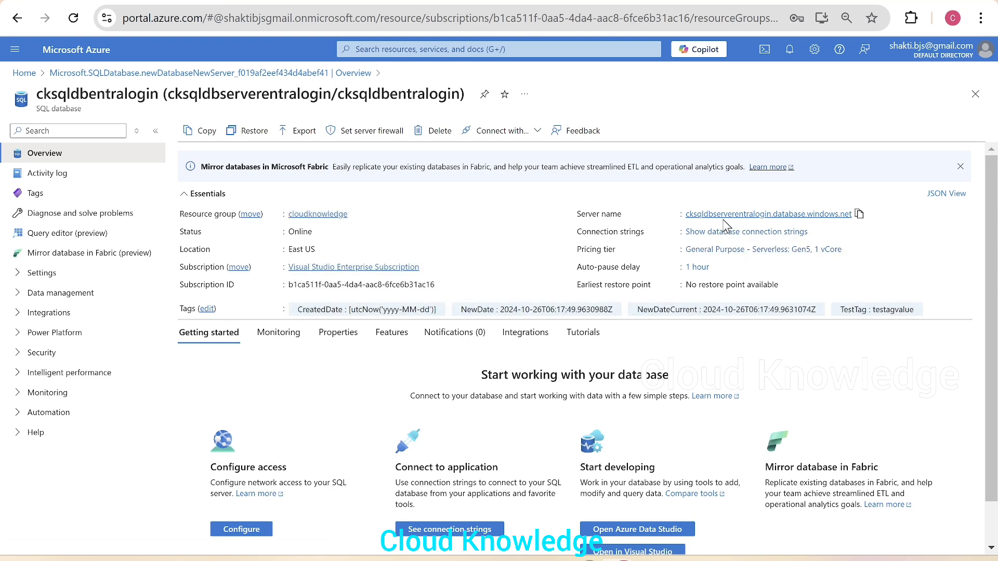
click(719, 216)
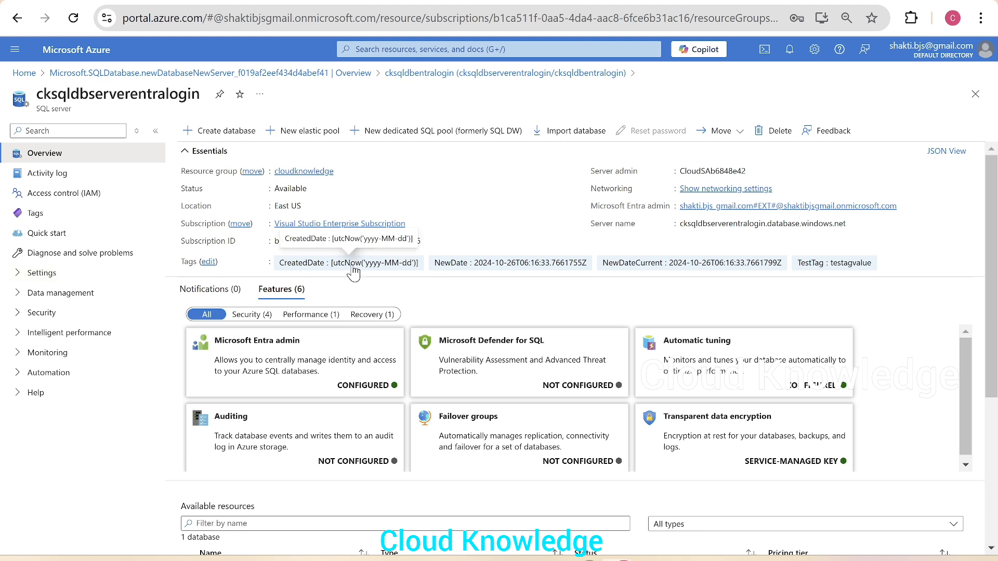
click(60, 314)
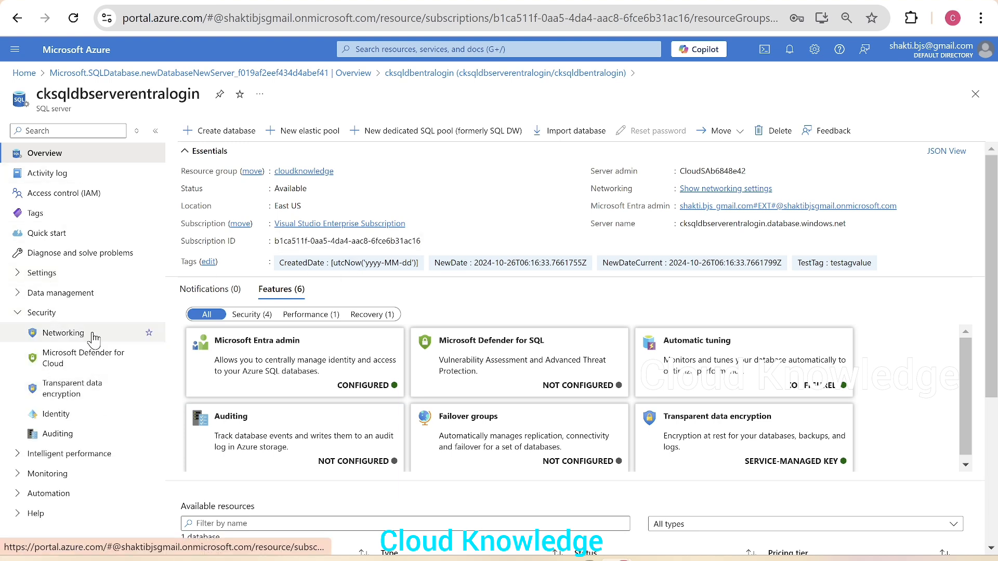
click(52, 274)
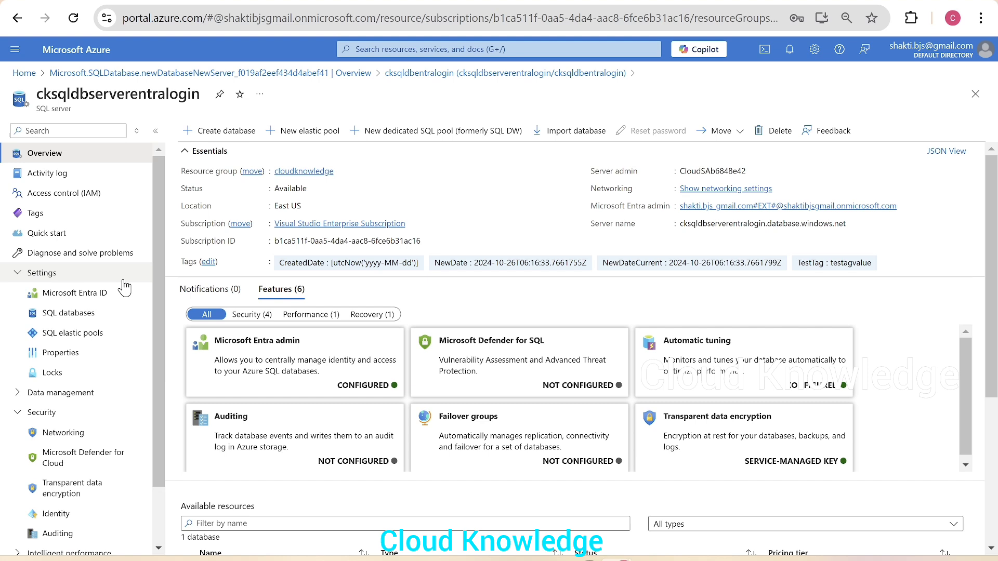
click(68, 297)
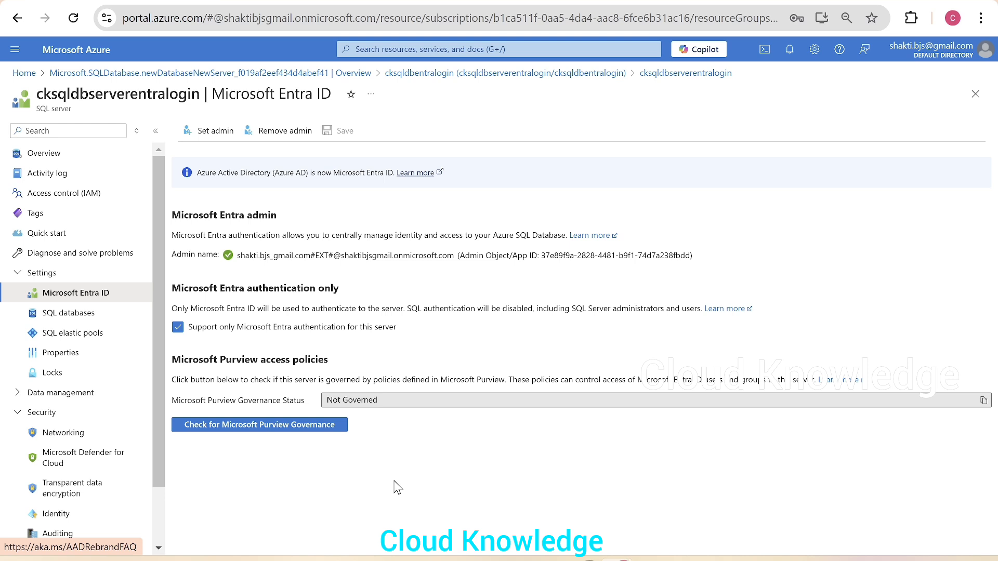
Reopen cksqldbentralogin from the server's SQL databases list and sign in to its query editor with the current account through Microsoft Entra authentication
click(66, 159)
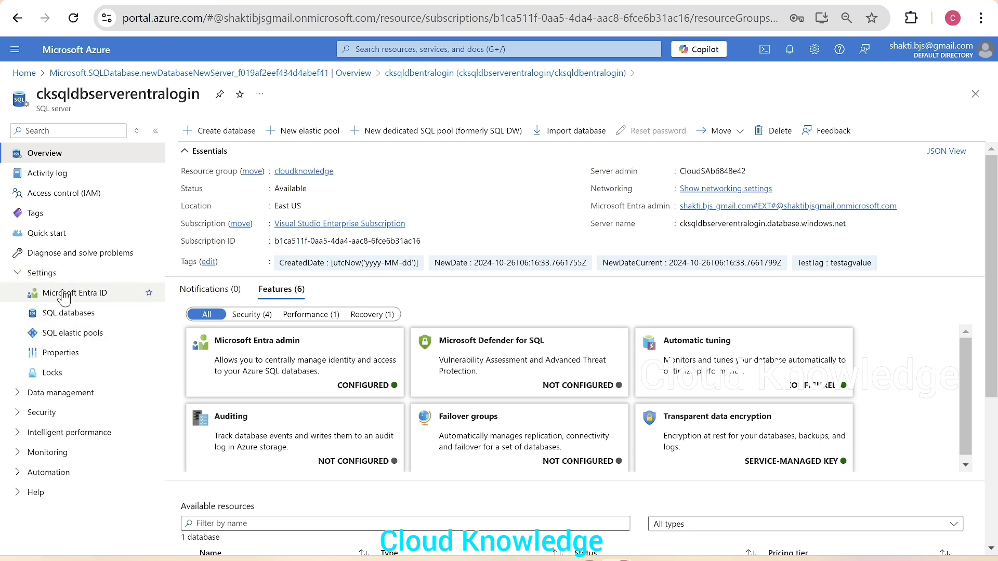
click(70, 313)
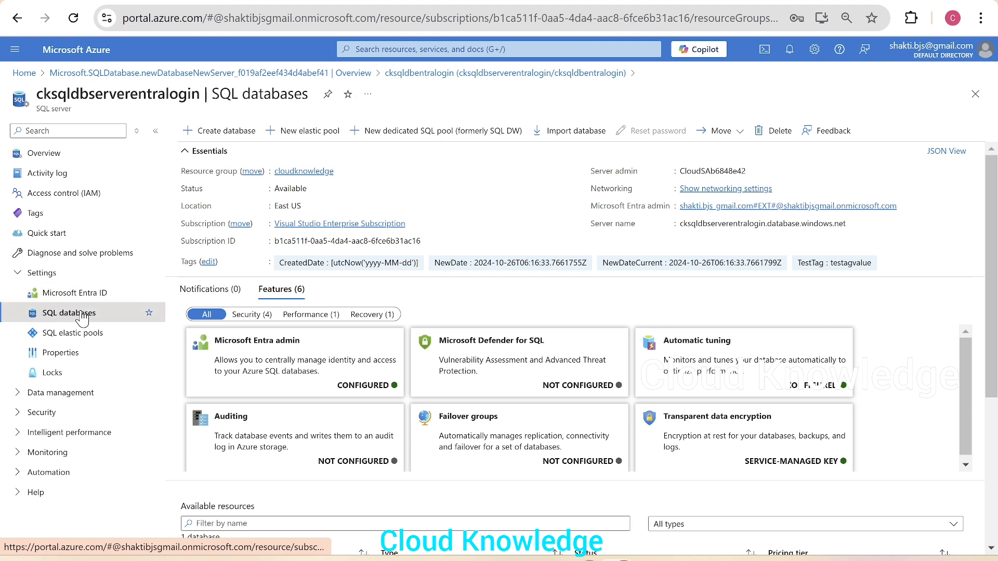
click(207, 179)
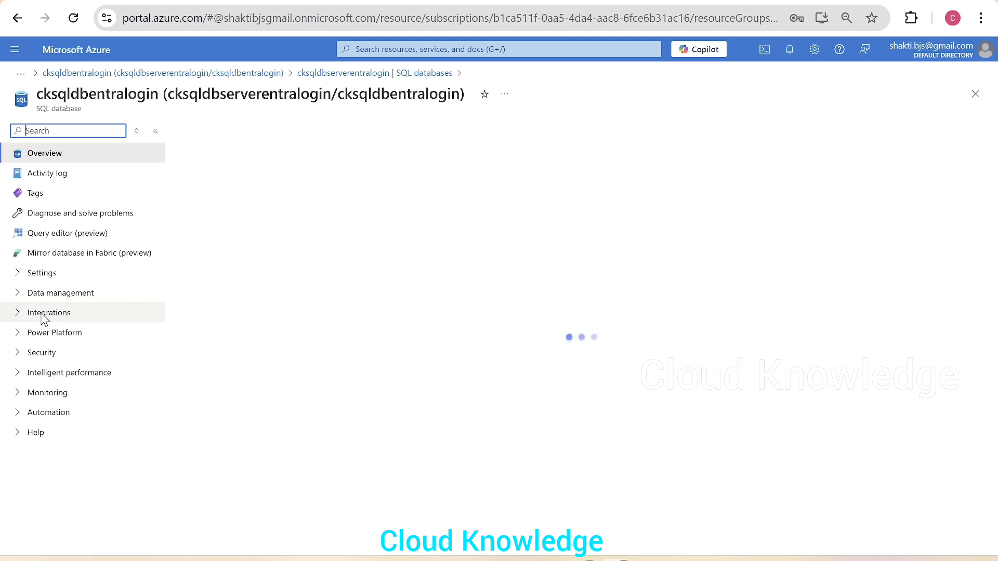
click(67, 235)
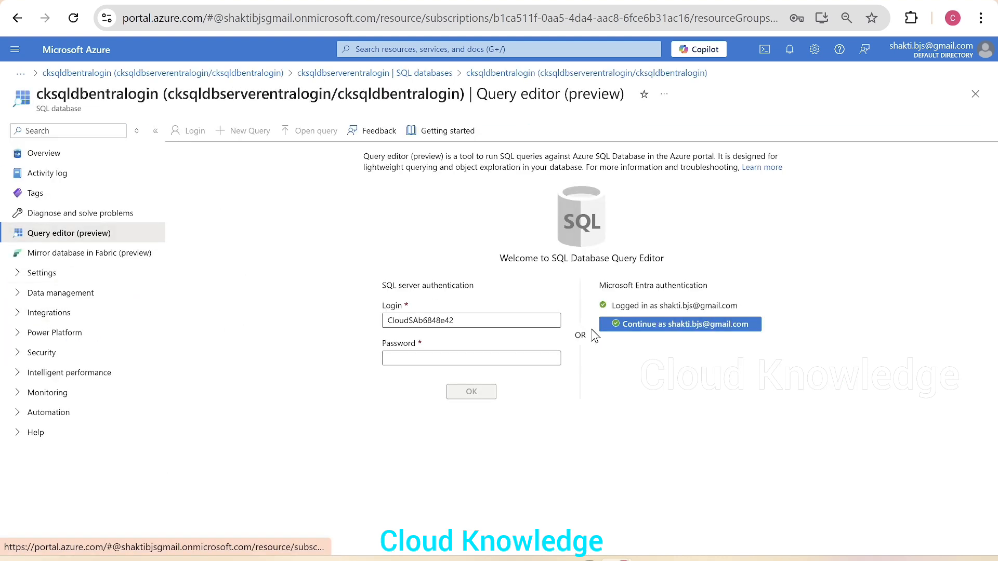
click(650, 326)
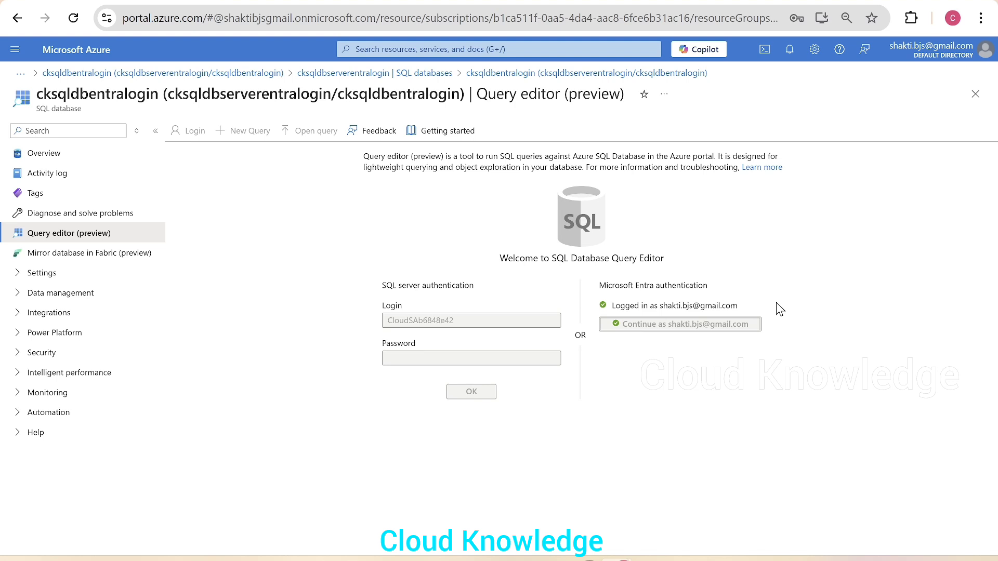